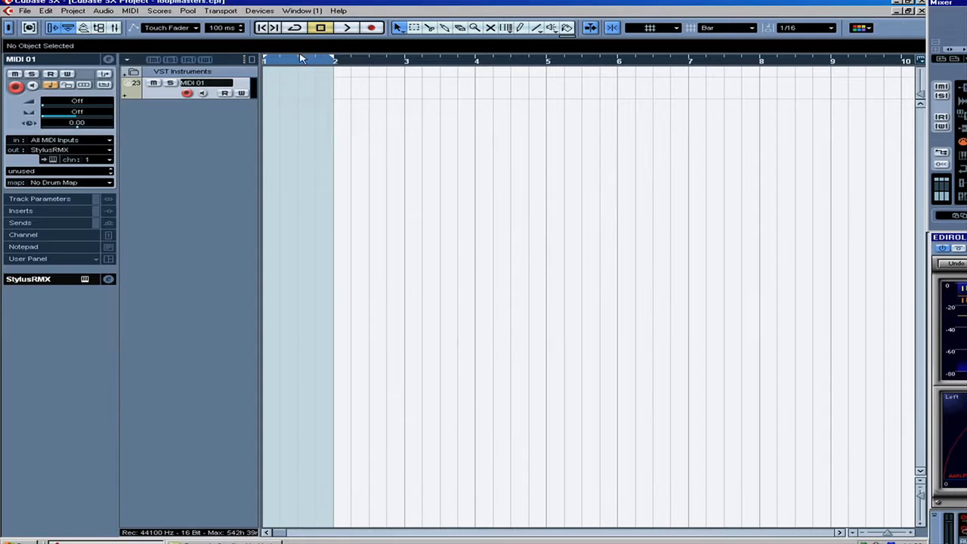
Create a one-bar part on the MIDI 01 track and draw C#2 notes at 1.1 and 3.3 in the Key Editor
double_click(278, 95)
double_click(278, 94)
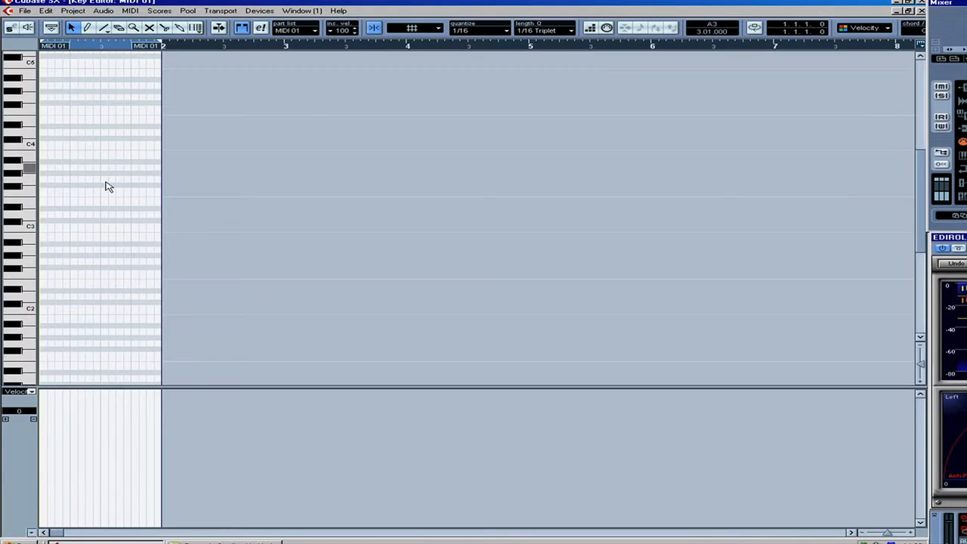
key("shift+f")
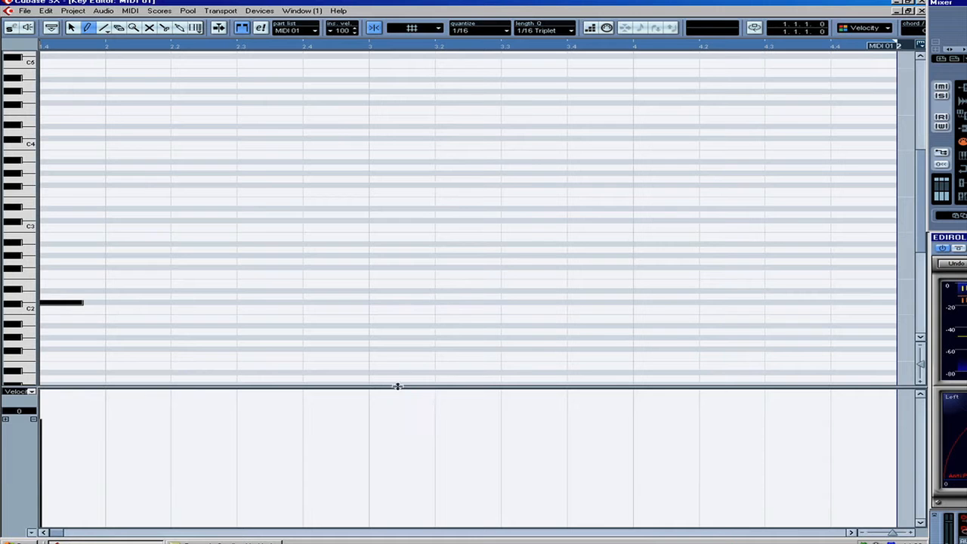
left_click(511, 301)
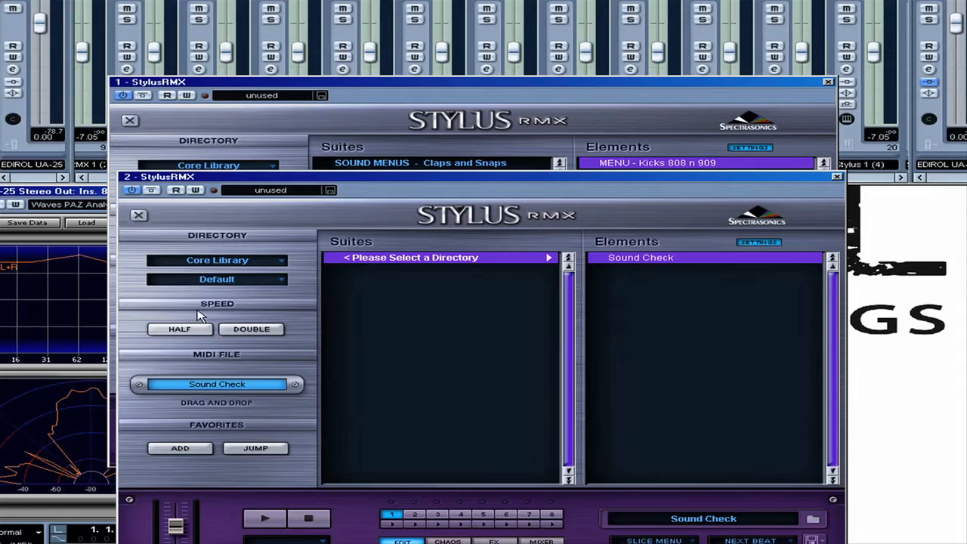
Set the second StylusRMX instance's Core Library category to Sound Menus
left_click(212, 281)
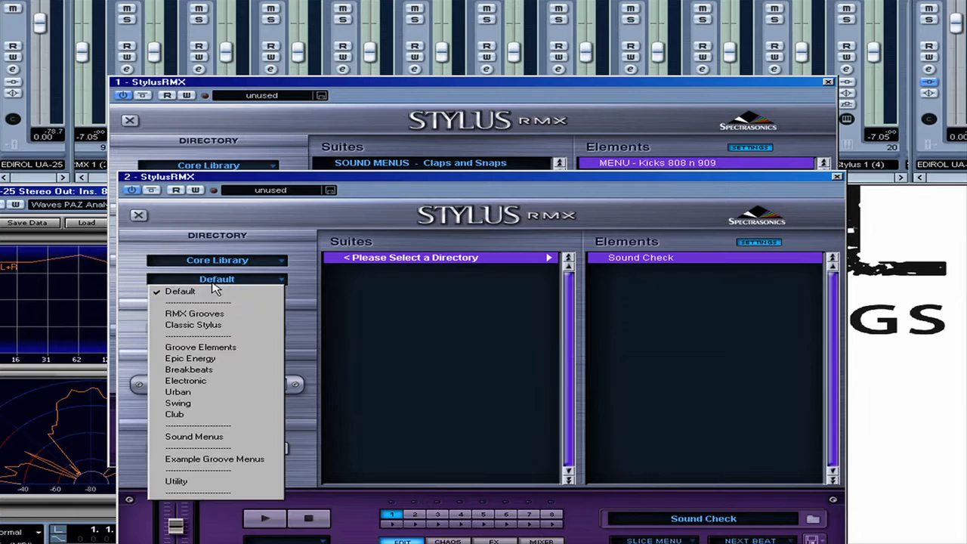
left_click(192, 438)
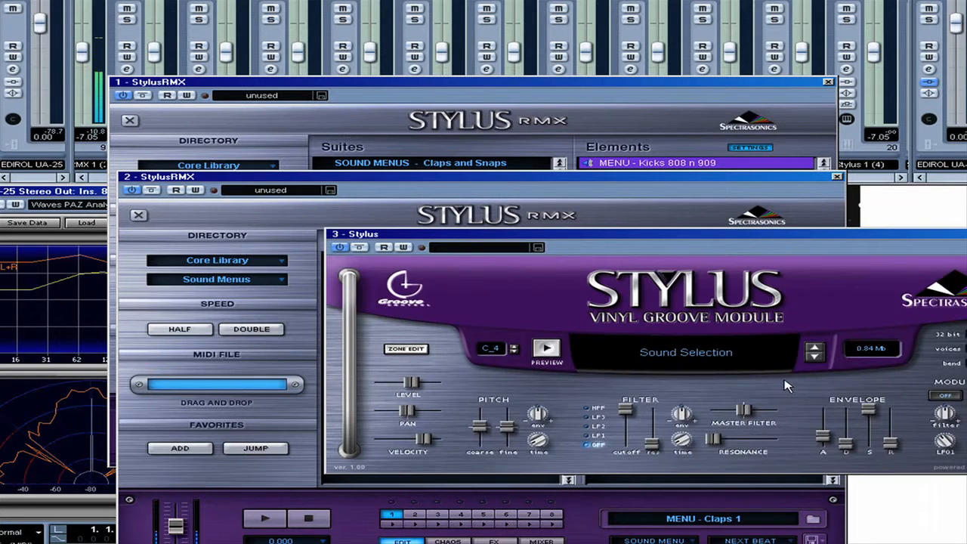
Close both StylusRMX windows and load Hi-hat menu 1 from the Add-Ons Hi-Hats into the Stylus instrument
left_click(580, 364)
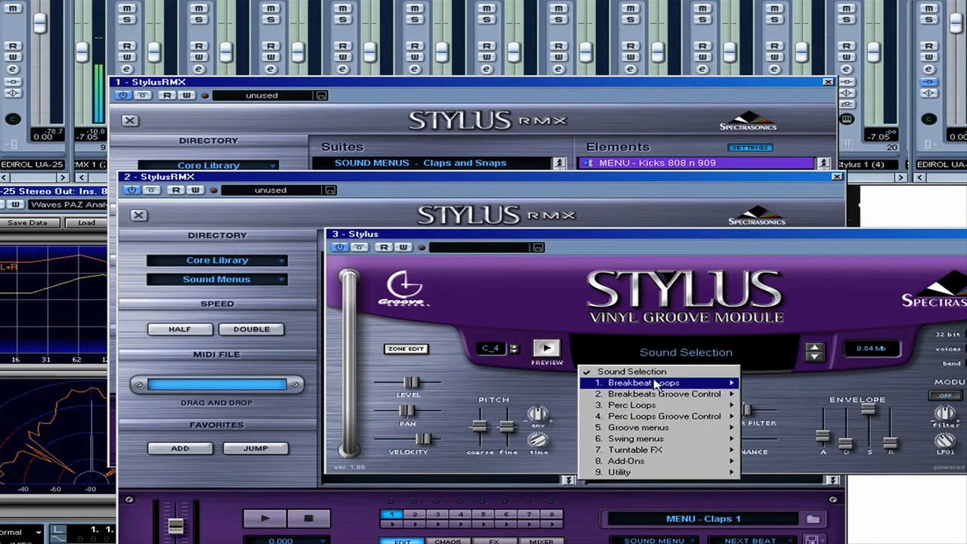
left_click(840, 177)
left_click(829, 81)
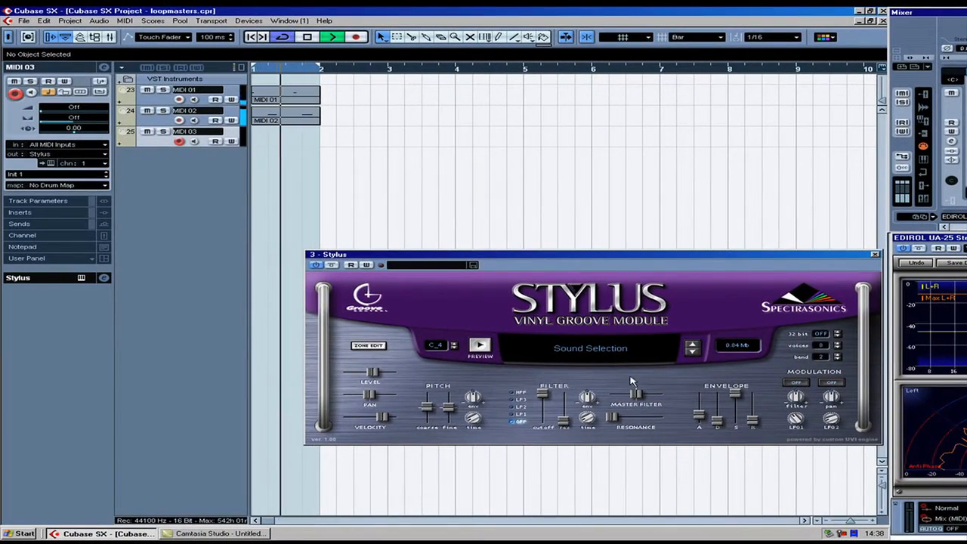
left_click(599, 356)
mouse_move(589, 435)
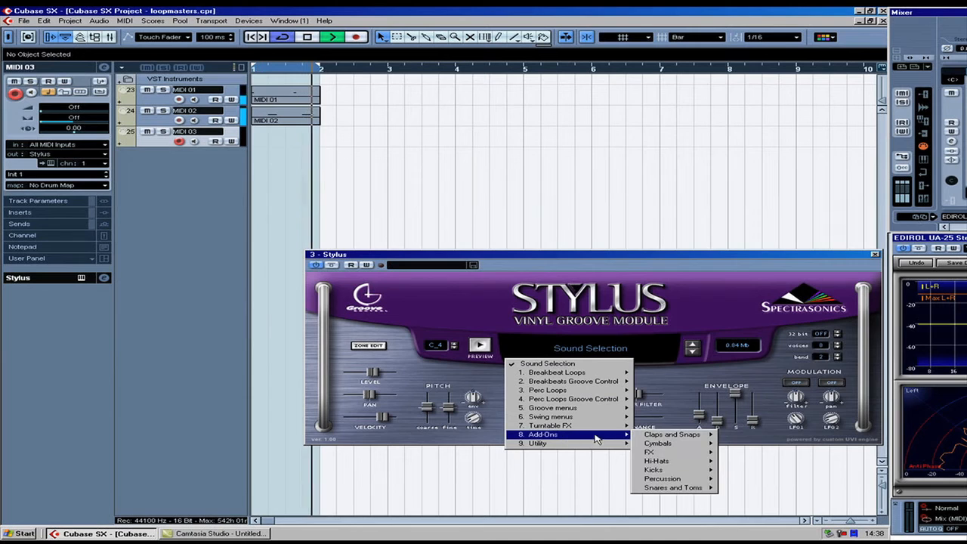
mouse_move(673, 461)
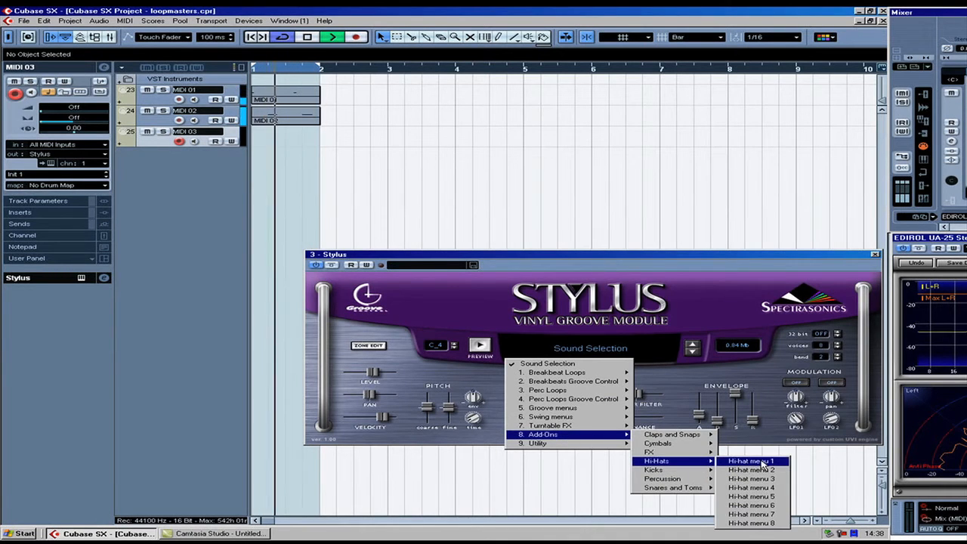
left_click(762, 462)
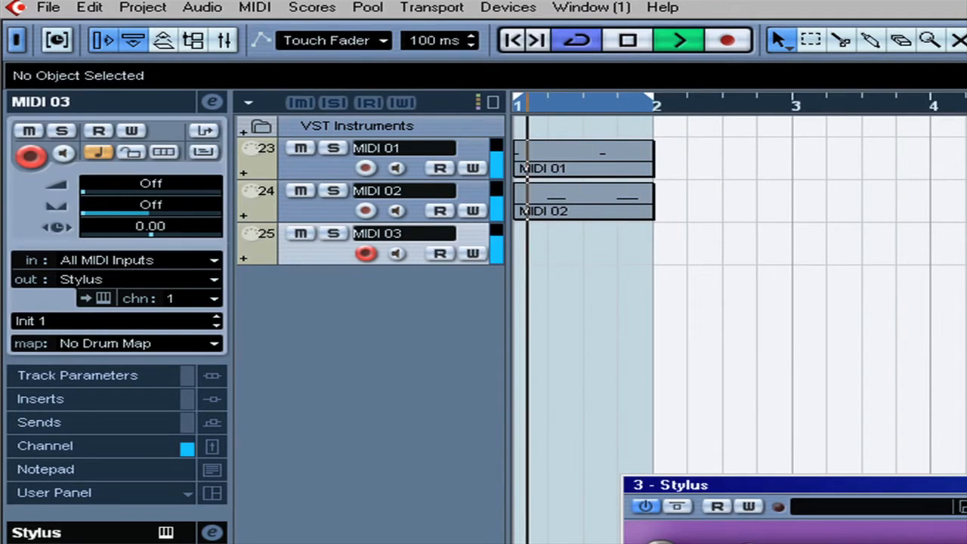
Record a one-bar hi-hat take on the MIDI 03 track over the looped first bar and stop the transport
key("KP_0")
key("KP_0")
key("KP_Multiply")
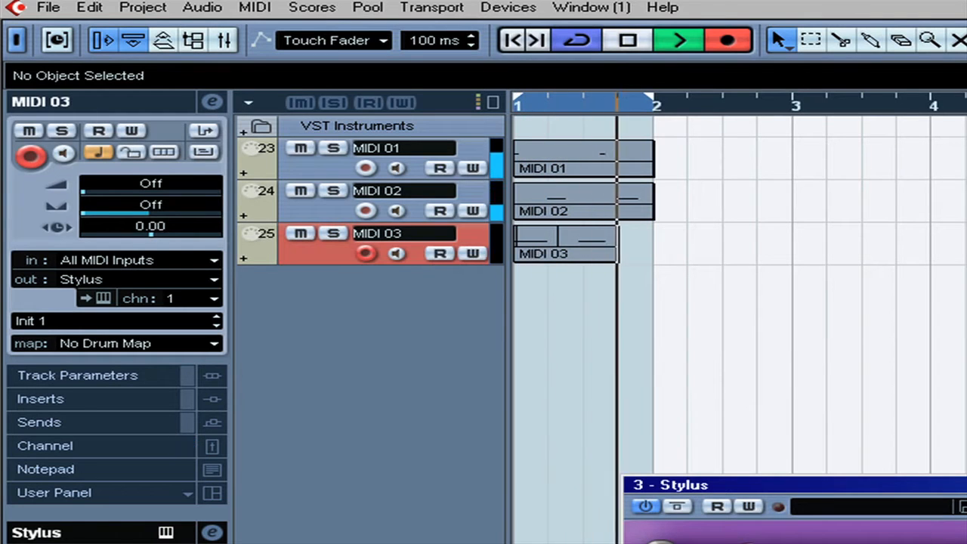
key("KP_0")
key("KP_0")
key("space")
key("space")
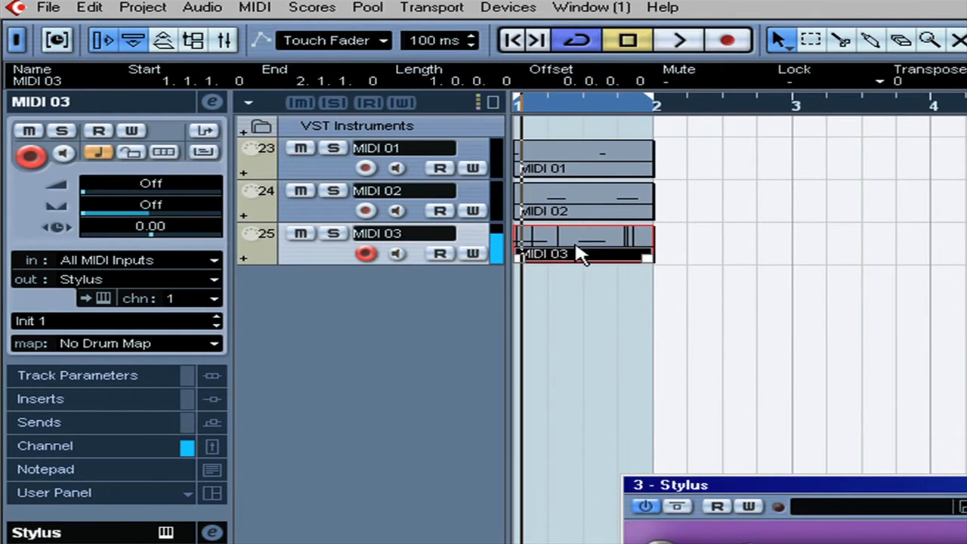
In the MIDI 03 part, move the second C1 note to beat 3 and lower the first C1 note's velocity
double_click(581, 253)
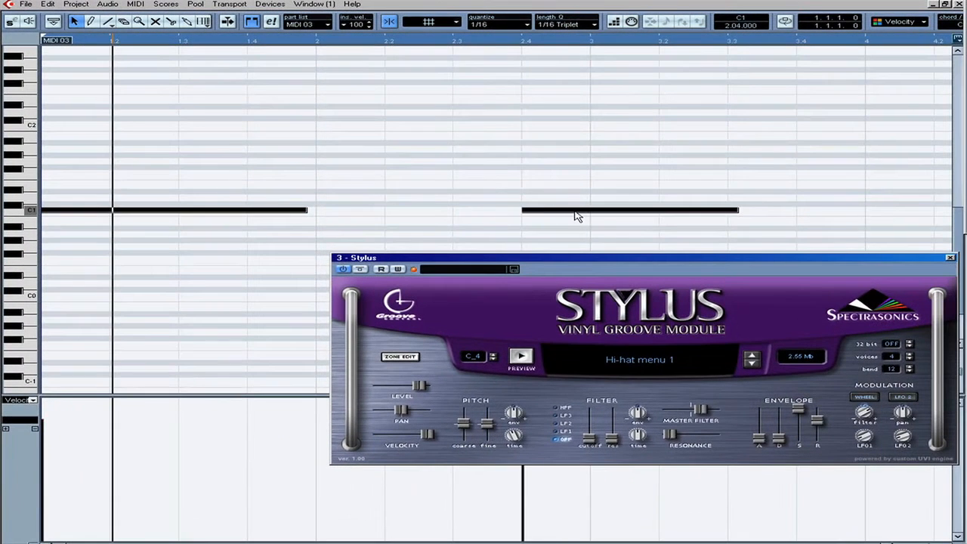
left_click(559, 217)
left_click_drag(572, 217, 629, 220)
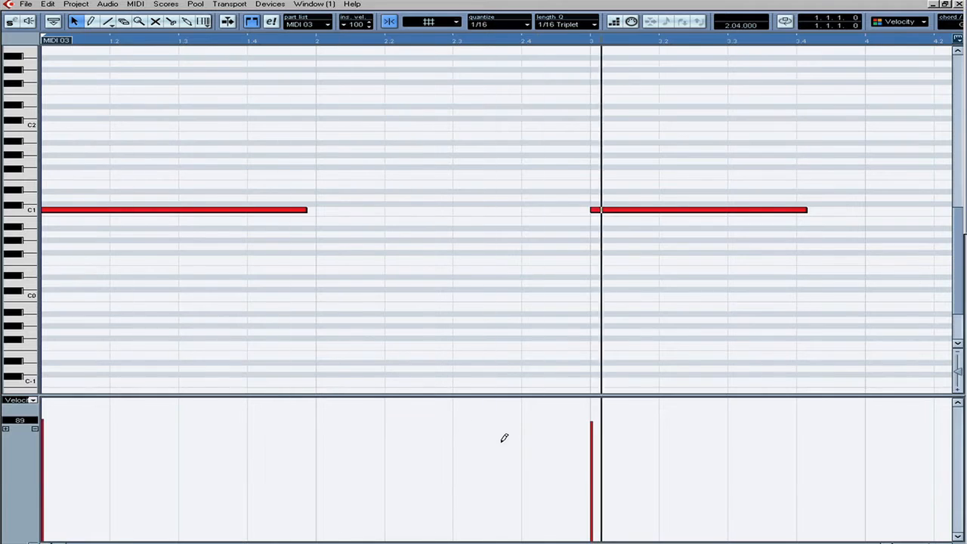
left_click_drag(45, 455, 56, 452)
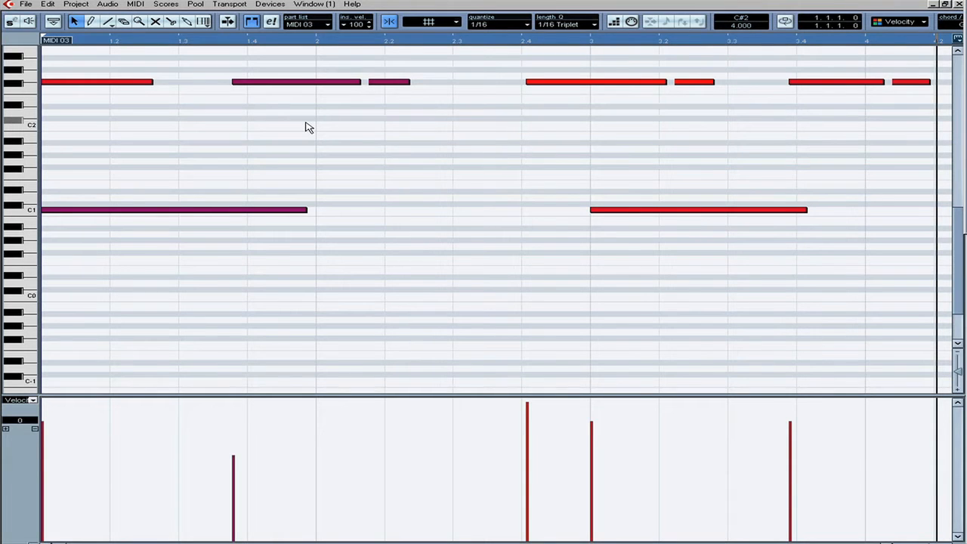
Undo the recorded F#2 notes and draw short F#2 hi-hat notes on beats 1, 2, 3 and 4 of MIDI 03
key("ctrl+z")
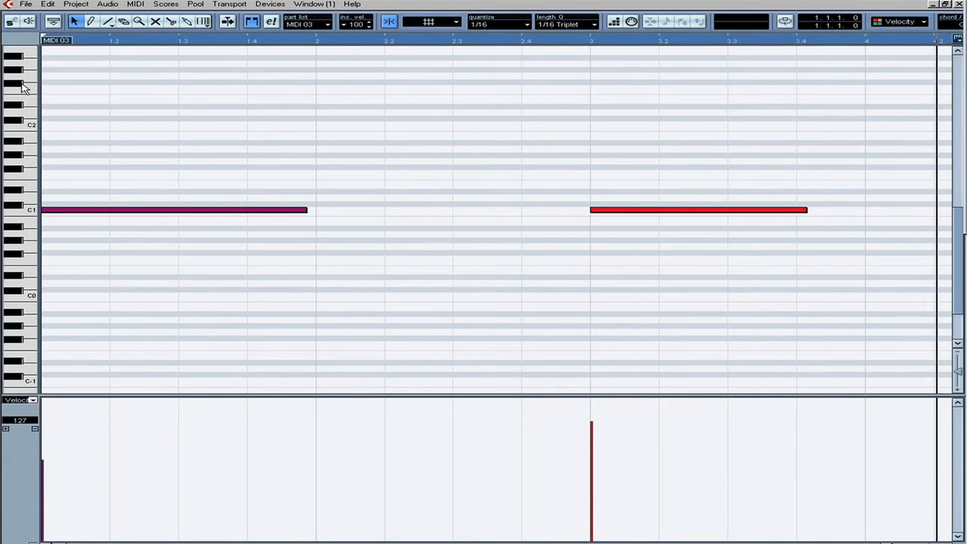
right_click(65, 80)
left_click(83, 99)
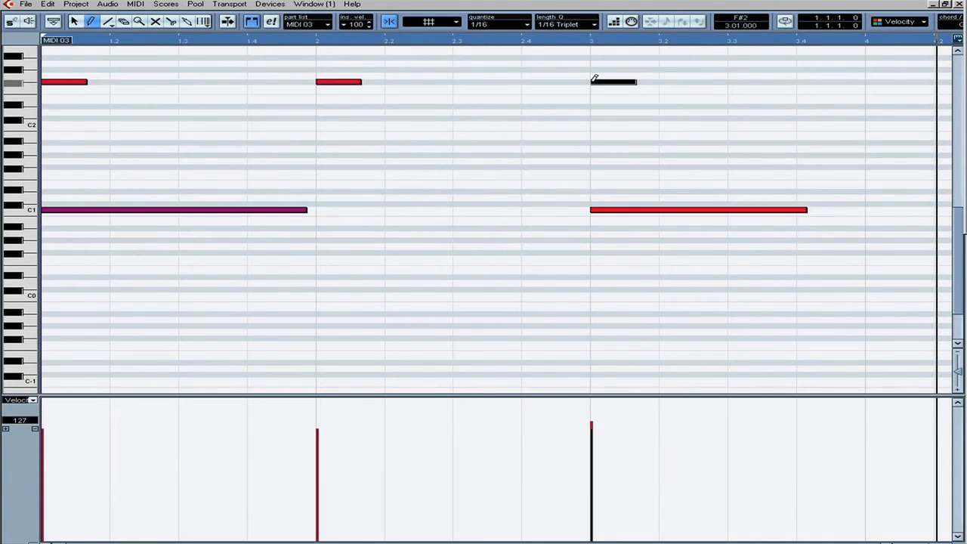
Select the row of F#2 hi-hat notes and lower the velocities on beats 1, 2 and 4
right_click(88, 180)
left_click(114, 186)
left_click_drag(65, 138, 923, 74)
right_click(219, 260)
left_click(253, 279)
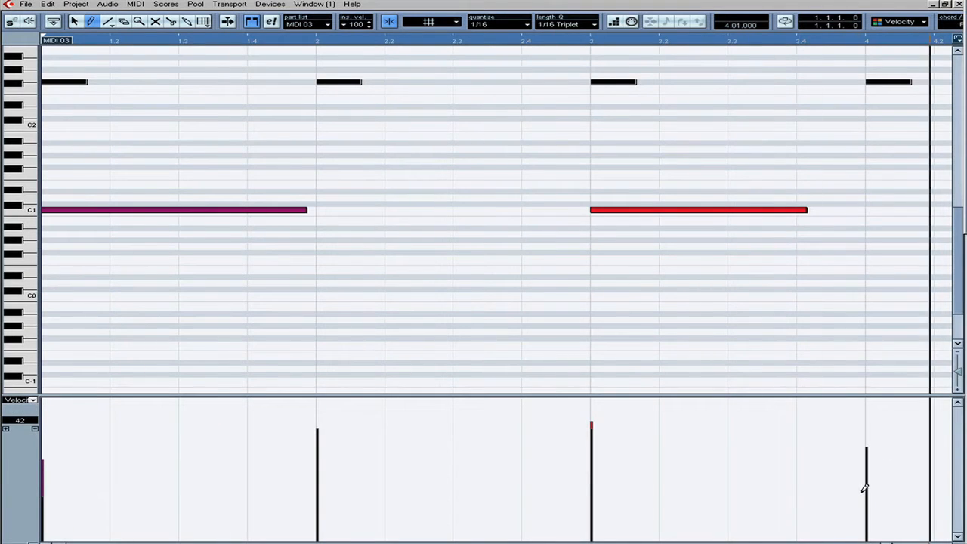
left_click_drag(336, 445, 330, 467)
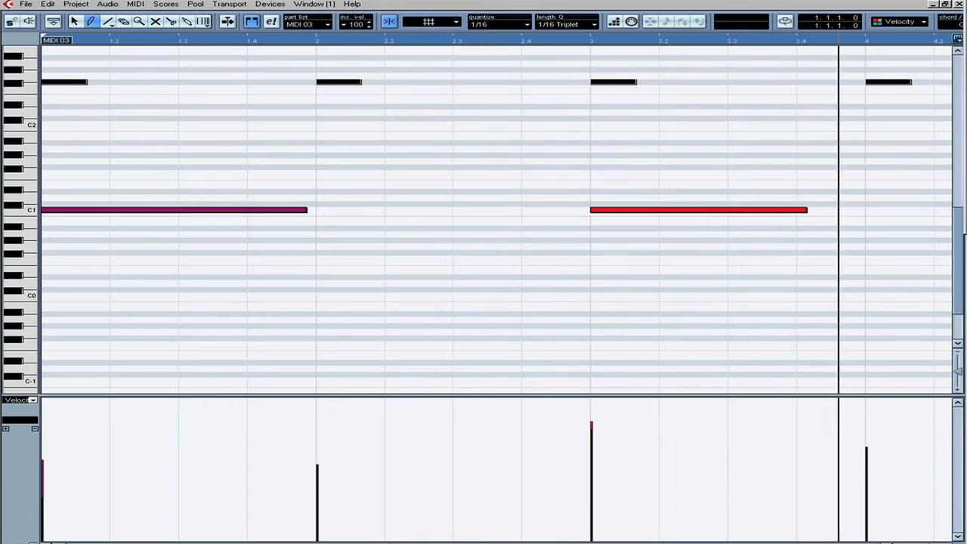
right_click(501, 313)
left_click(514, 335)
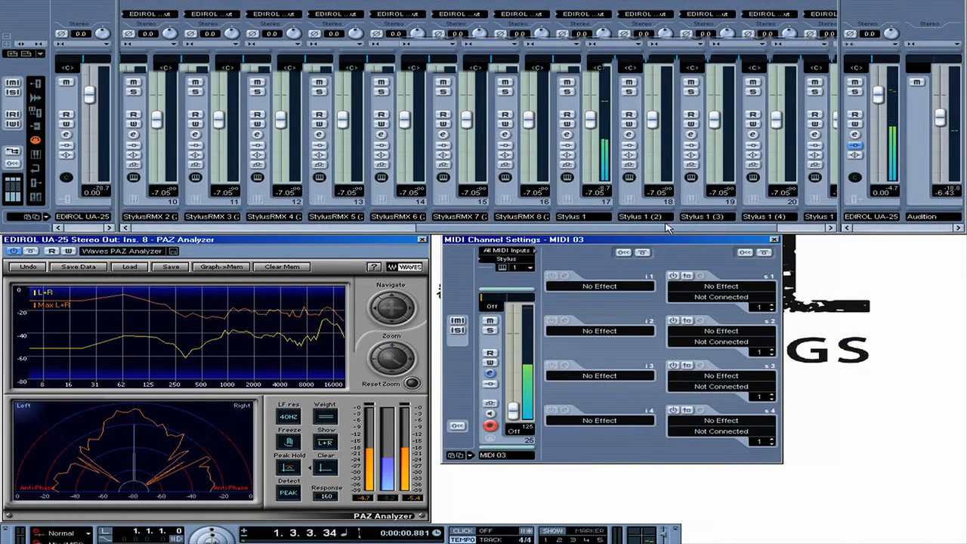
Solo the StylusRMX 1 (2) mixer channel briefly to listen to it alone
left_click(133, 91)
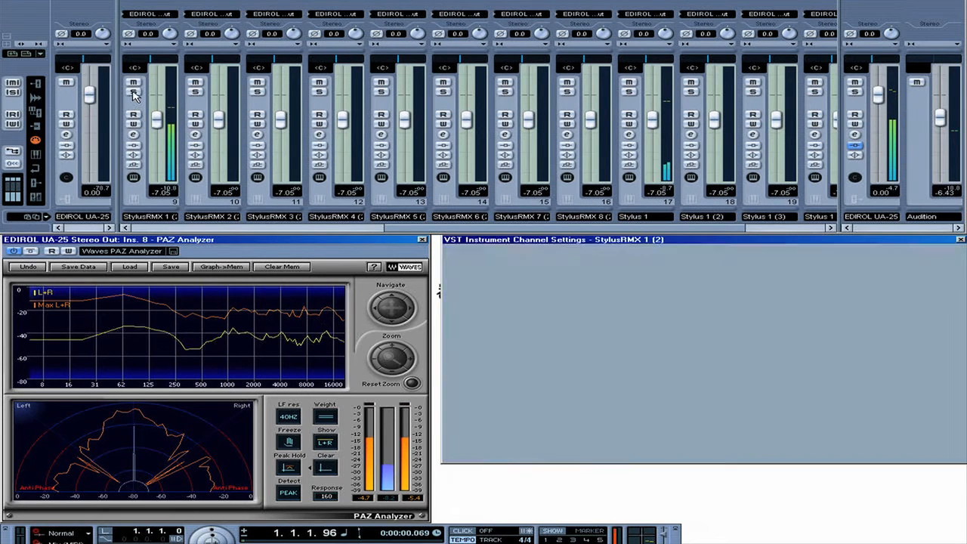
left_click(133, 93)
left_click_drag(523, 229, 266, 216)
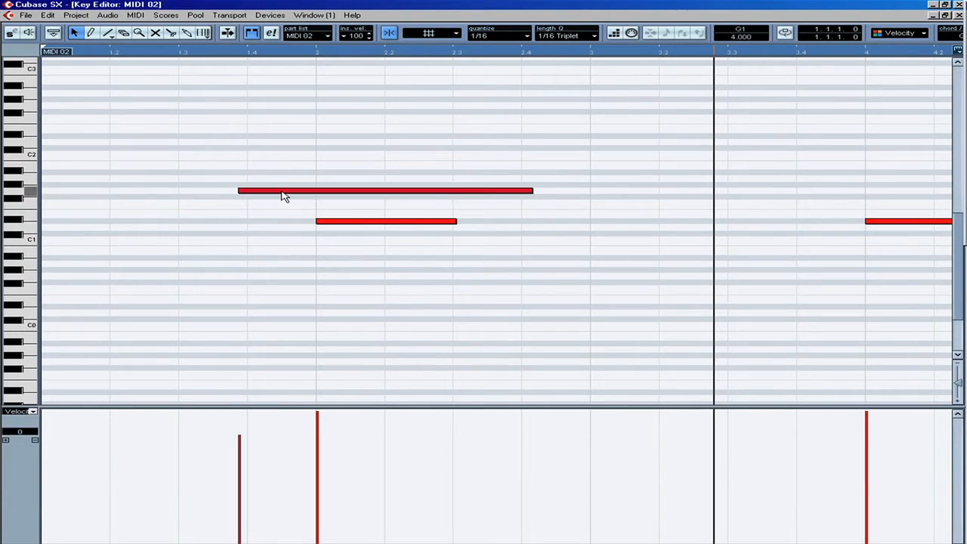
In MIDI 02, move the G1 note to just before beat 2, shorten it, and extend its start slightly earlier
left_click_drag(282, 195, 352, 193)
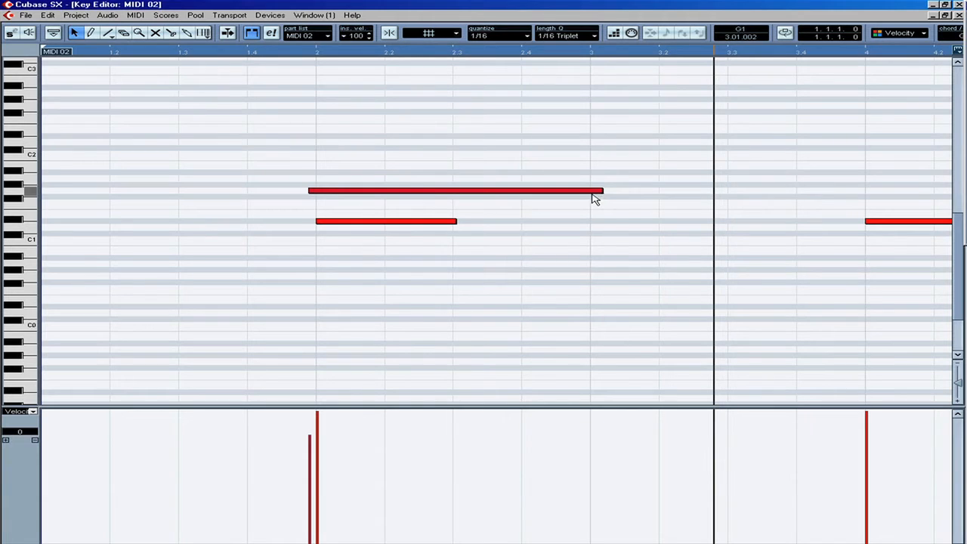
left_click_drag(600, 191, 350, 191)
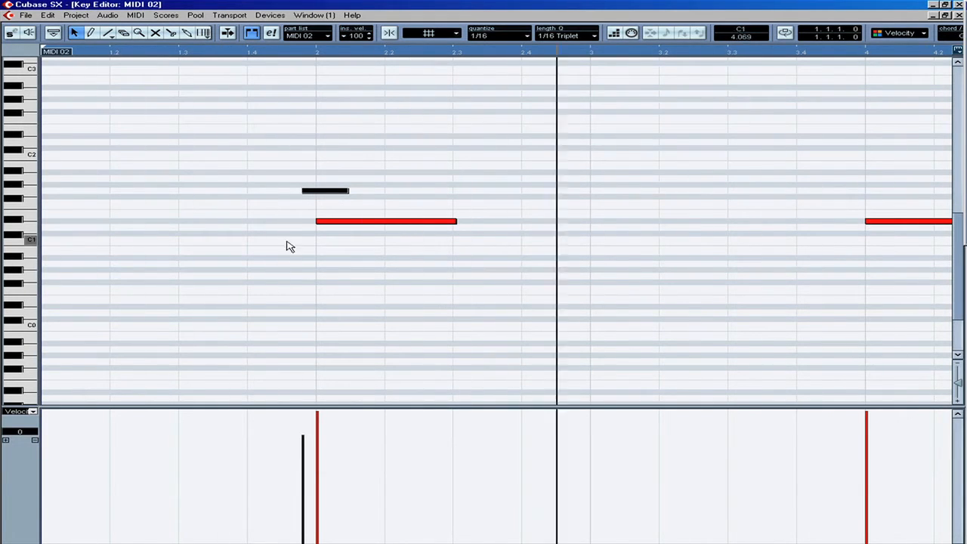
left_click_drag(303, 193, 296, 190)
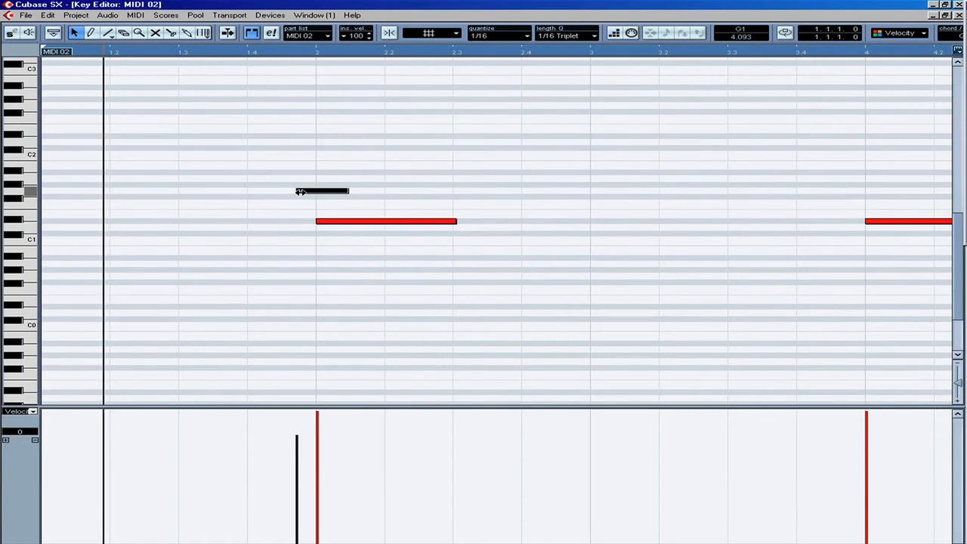
left_click(449, 208)
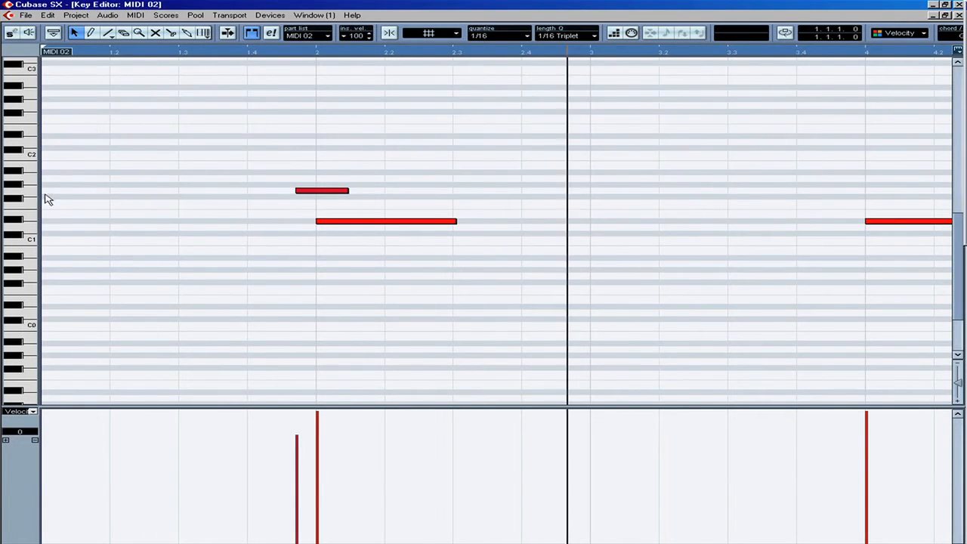
Add a G#1 layer note just after beat 4 in the MIDI 02 part
left_click_drag(933, 543, 921, 543)
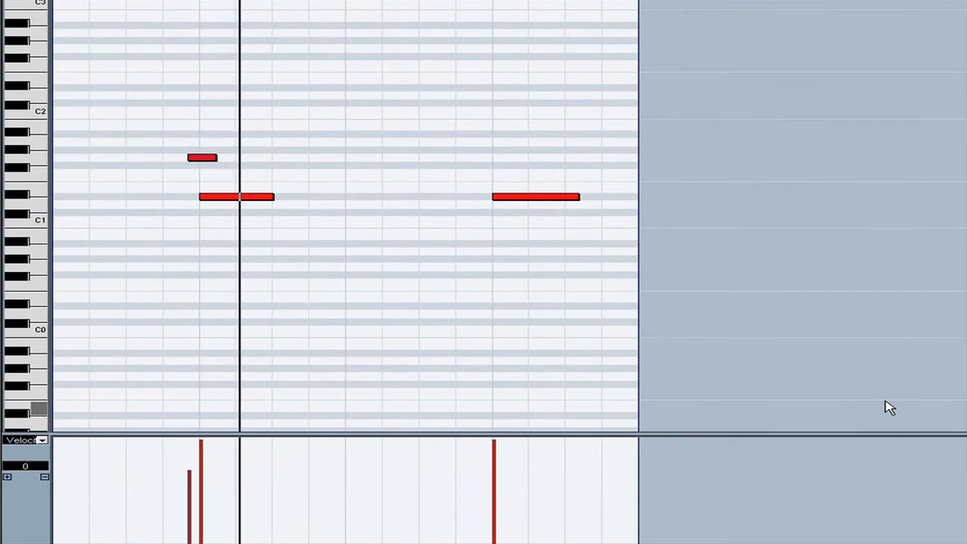
key("space")
scroll(741, 11, "down", 2)
key("KP_1")
left_click_drag(527, 66, 526, 67)
key("space")
left_click(436, 159)
scroll(436, 159, "up", 2)
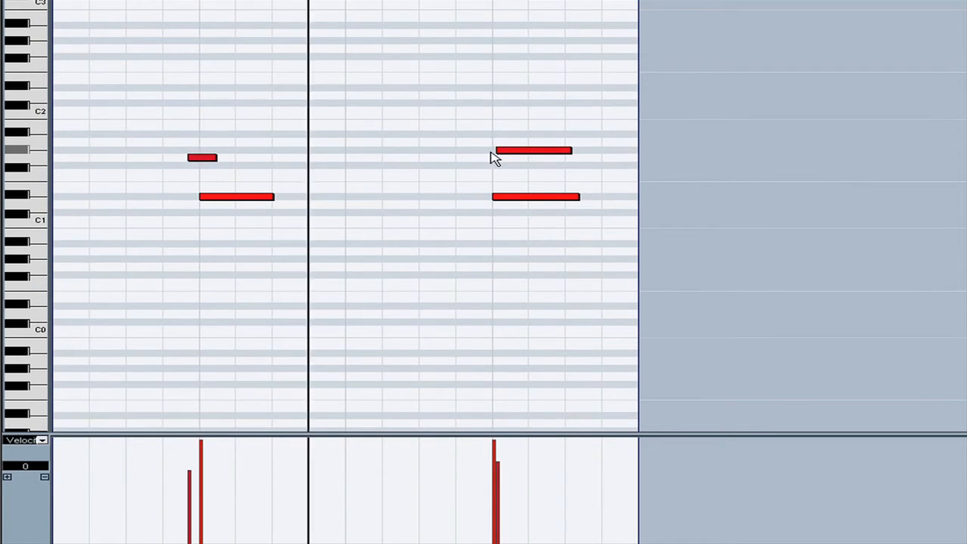
Fine-tune the start of the G#1 note around beat 4, finishing just ahead of the beat
left_click_drag(496, 151, 499, 151)
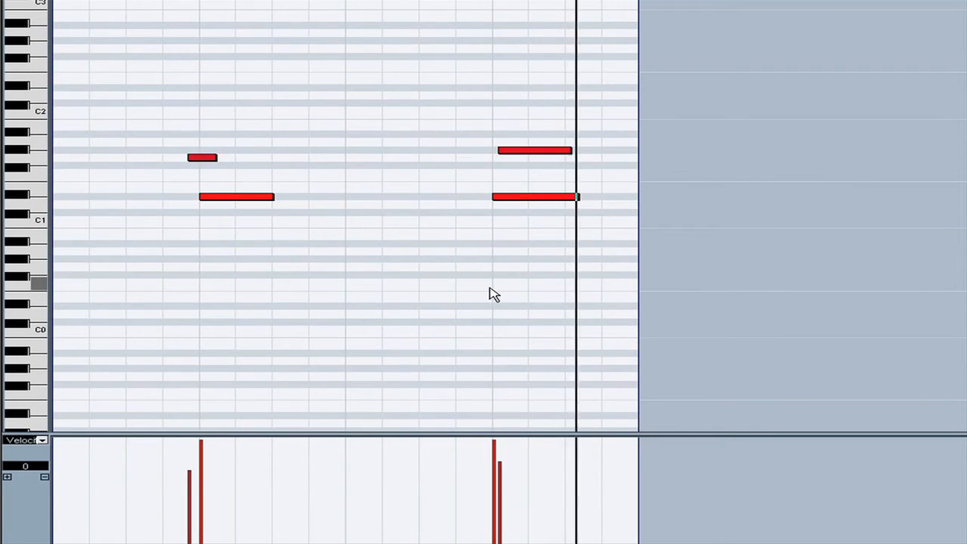
left_click(499, 154)
left_click_drag(492, 164, 496, 164)
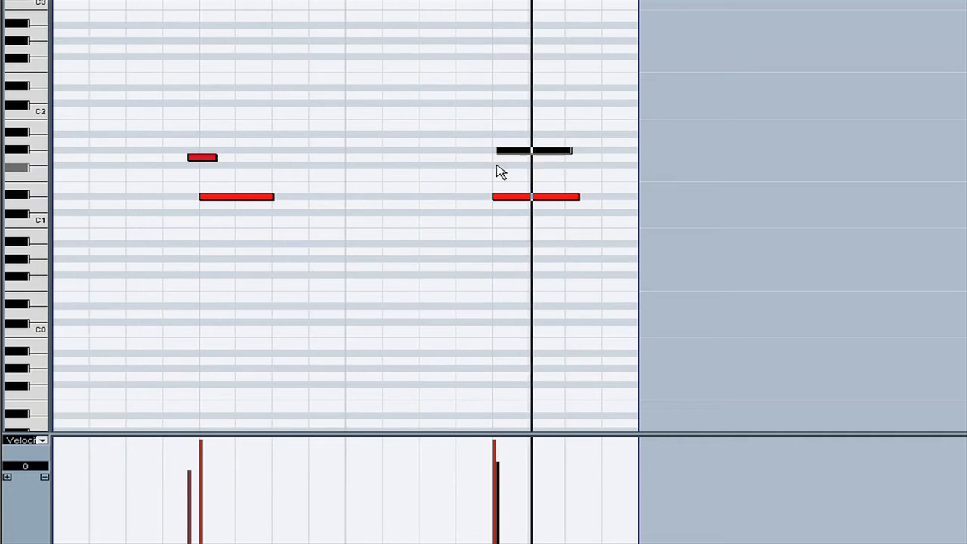
left_click(507, 294)
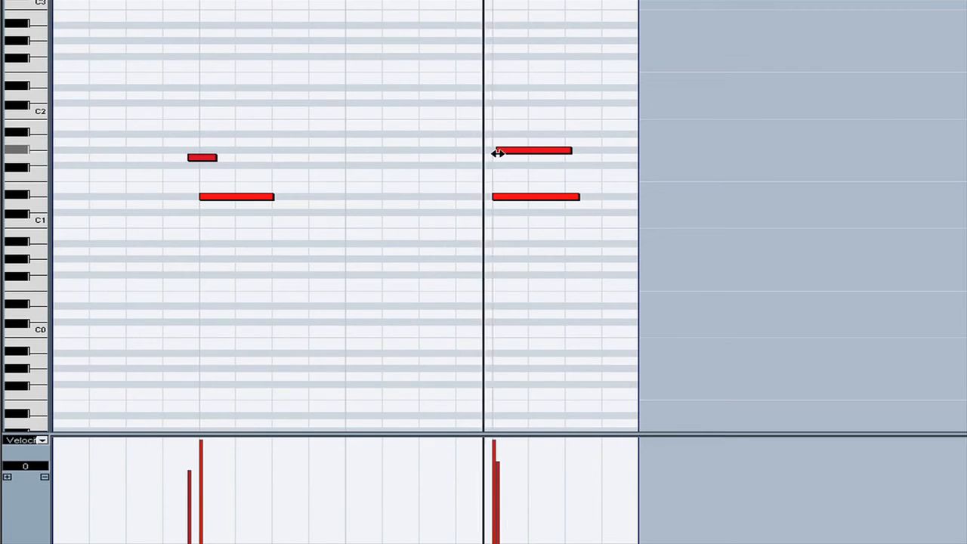
left_click_drag(497, 151, 490, 152)
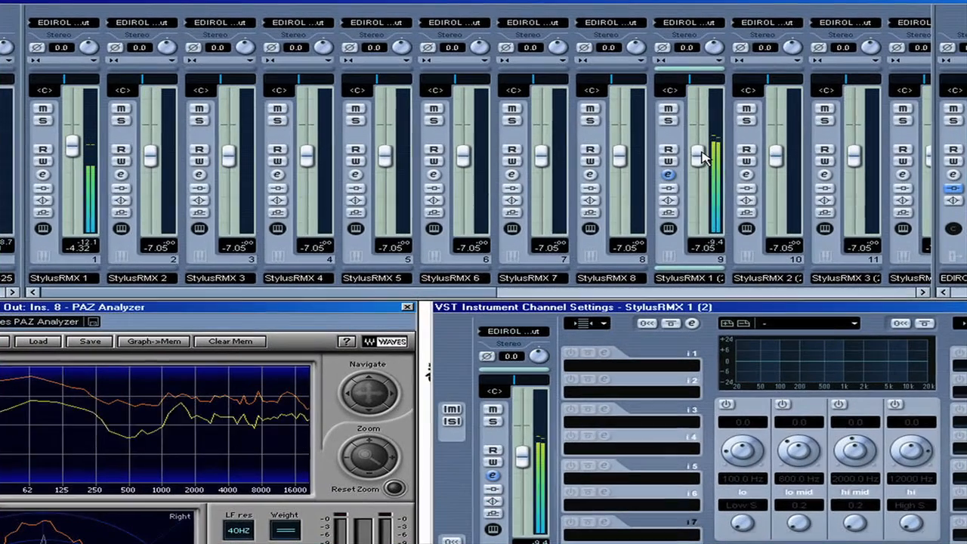
Lower the StylusRMX 1 (2) channel to -9.47 dB, then solo the Stylus 1 channel and raise it to -5.00 dB
left_click_drag(700, 157, 702, 160)
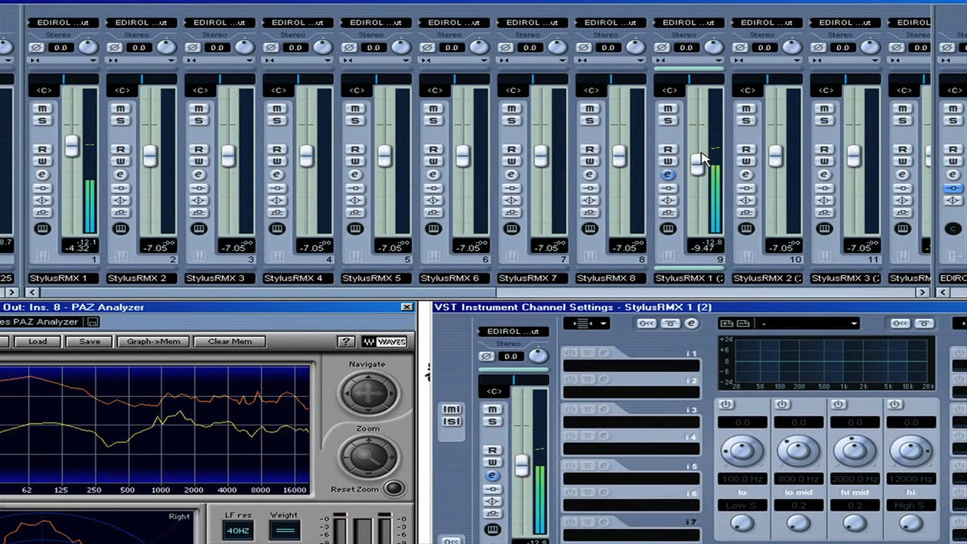
left_click_drag(410, 297, 768, 278)
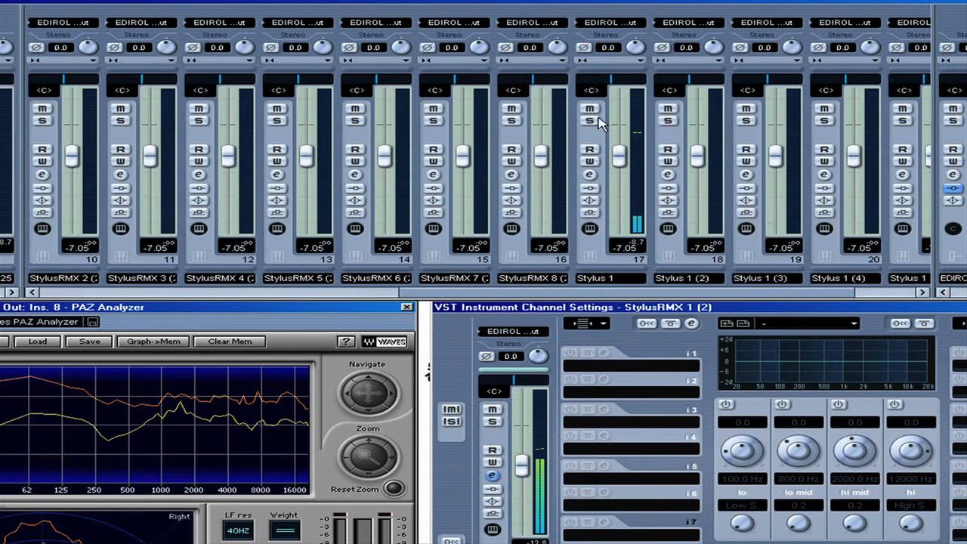
left_click(594, 121)
scroll(619, 167, "up", 3)
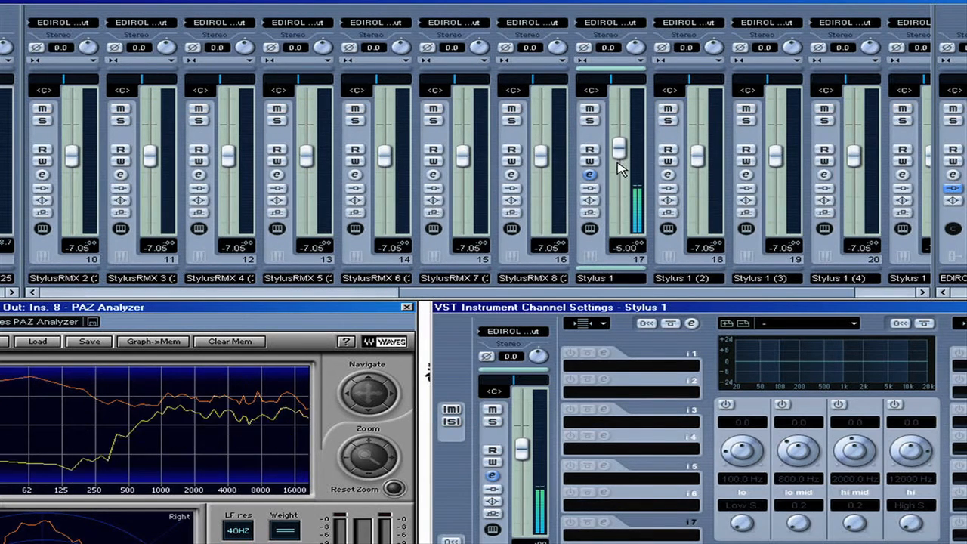
Raise the Stylus 1 channel to -3.69 dB and start playback of the groove
scroll(618, 167, "up", 1)
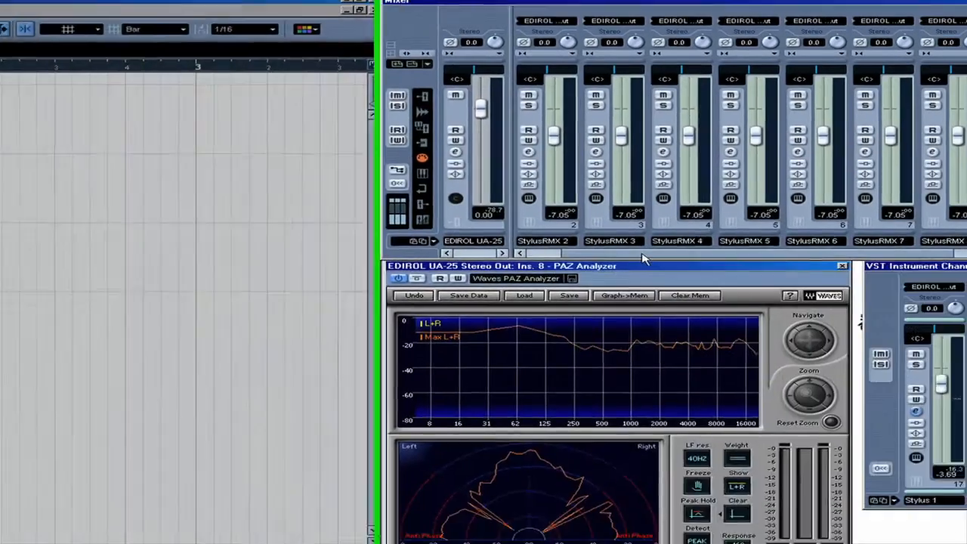
key("space")
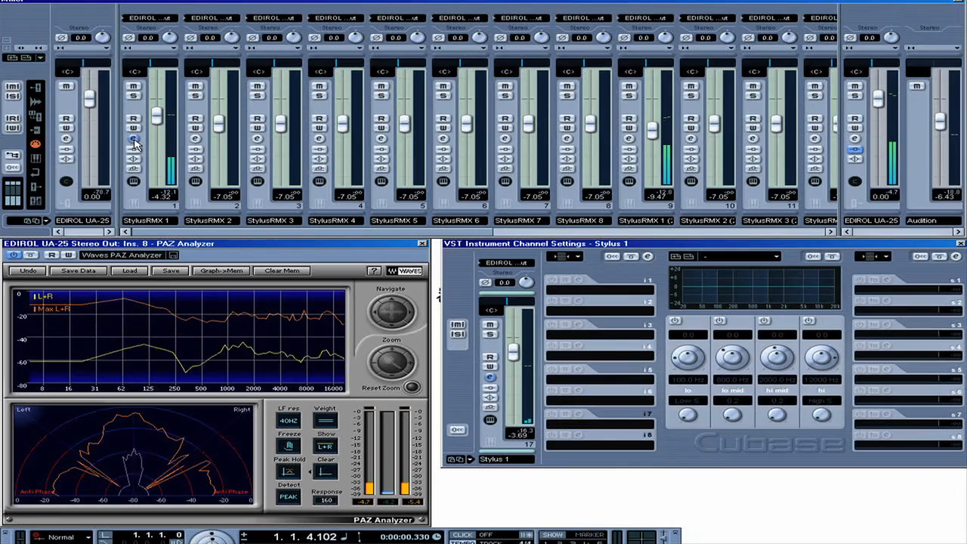
Open the StylusRMX 1 channel settings and load the TC Native Parametric EQ into insert slot 2
left_click(133, 140)
left_click(602, 314)
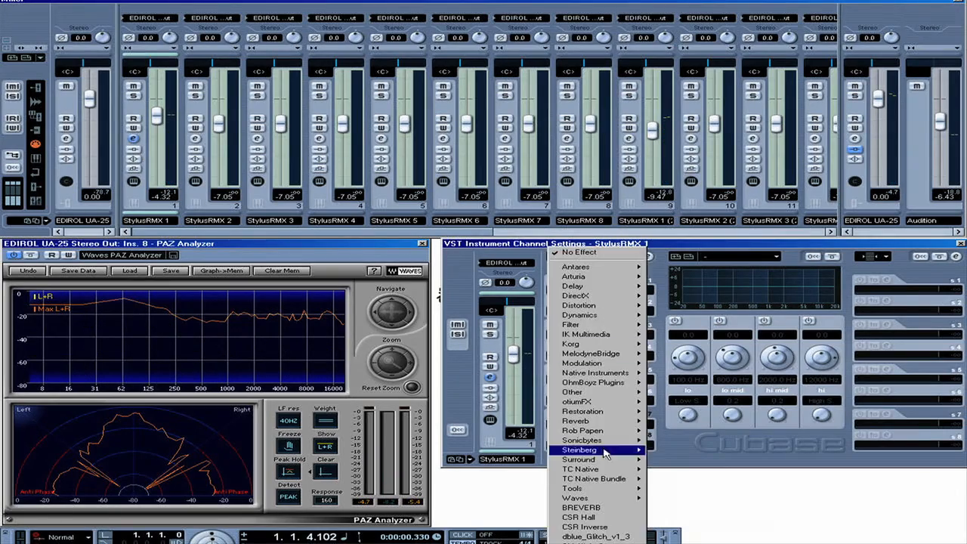
mouse_move(591, 451)
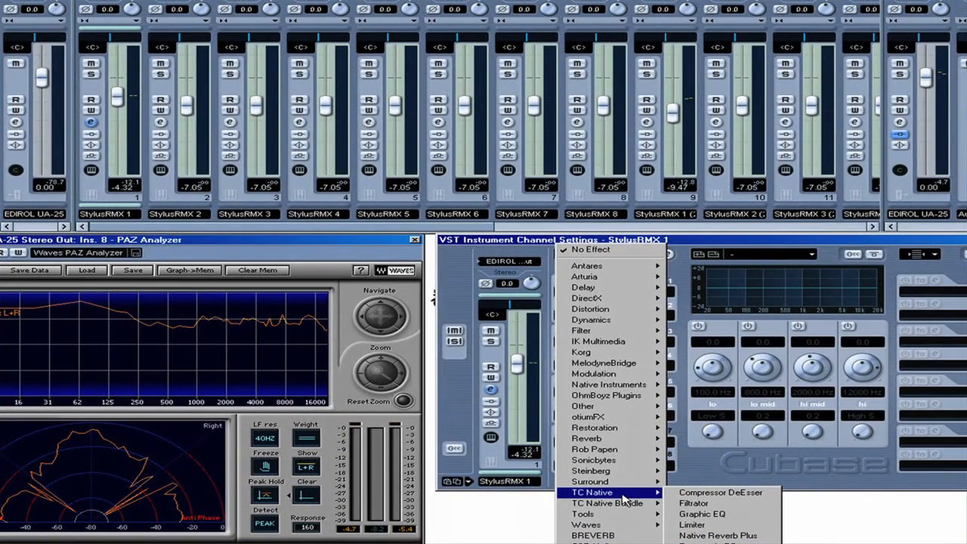
mouse_move(637, 507)
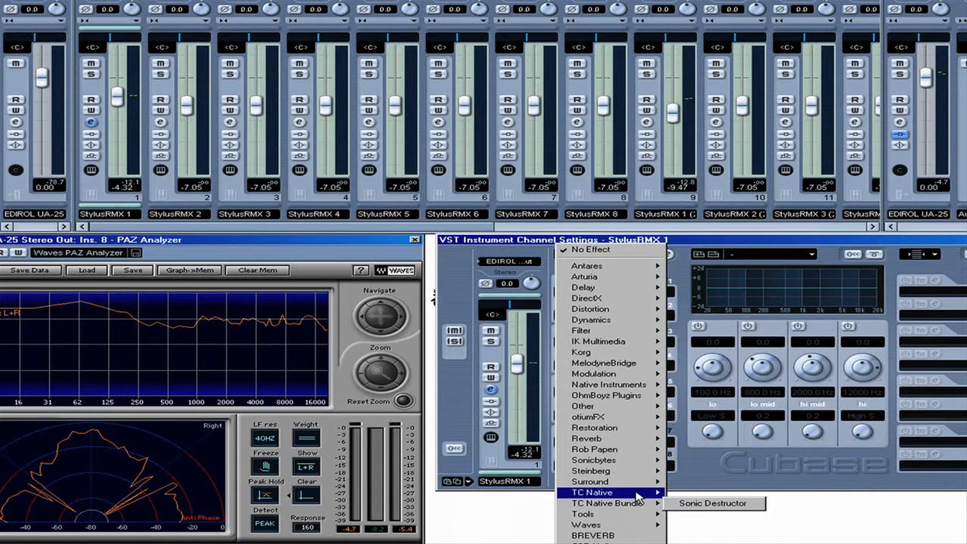
mouse_move(666, 492)
left_click(702, 543)
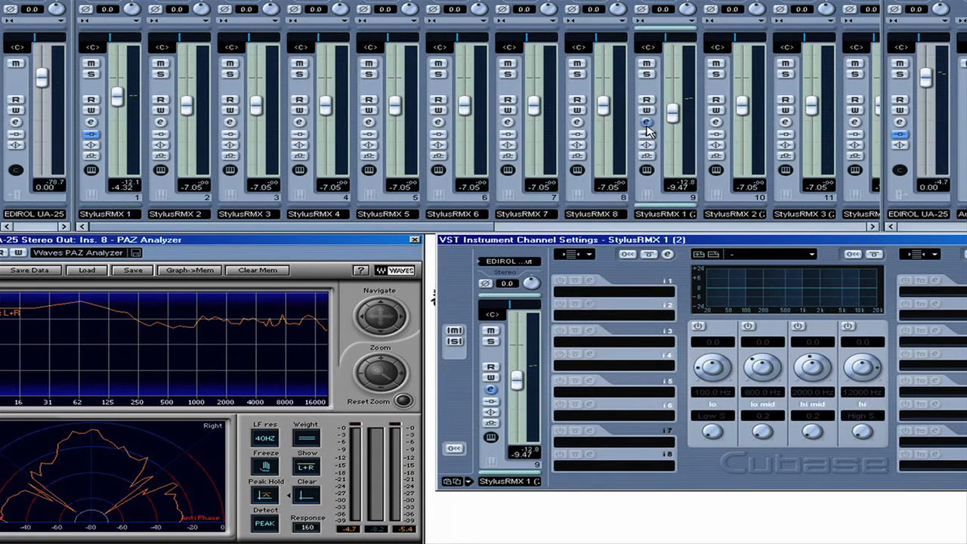
Load the TC Native Compressor DeEsser into insert slot 2 of the StylusRMX 1 (2) channel
left_click(614, 317)
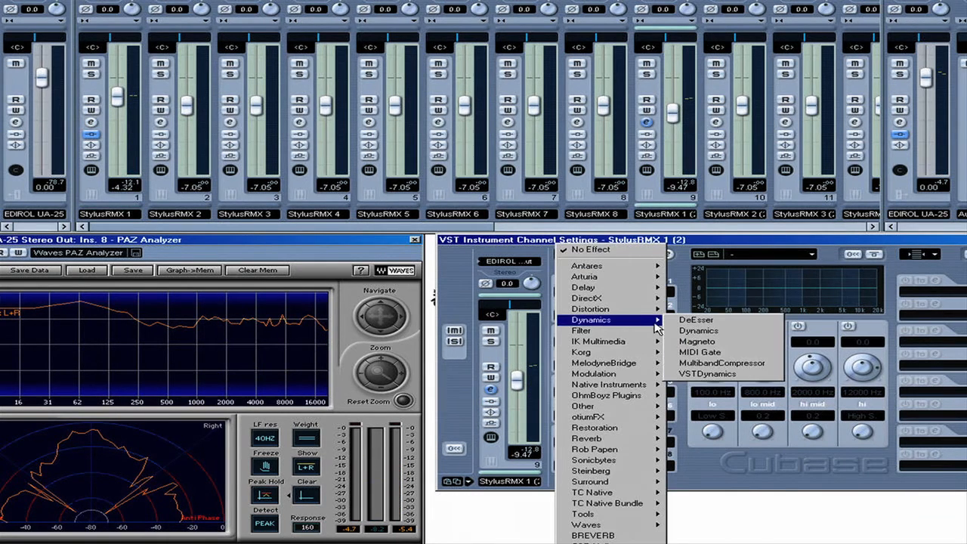
mouse_move(616, 495)
left_click(703, 492)
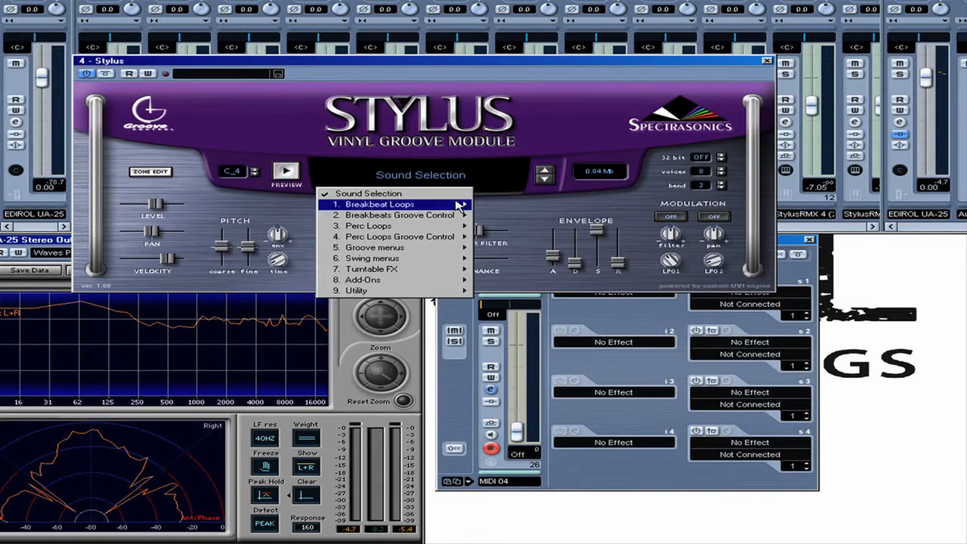
Browse the Stylus sound library for slow-source groove menus in the 50-79 bpm range
mouse_move(427, 253)
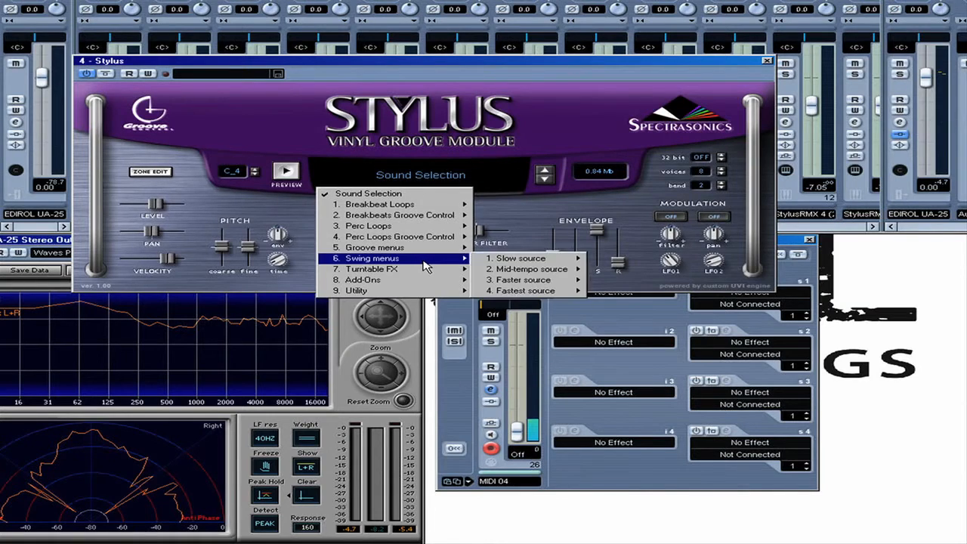
mouse_move(518, 252)
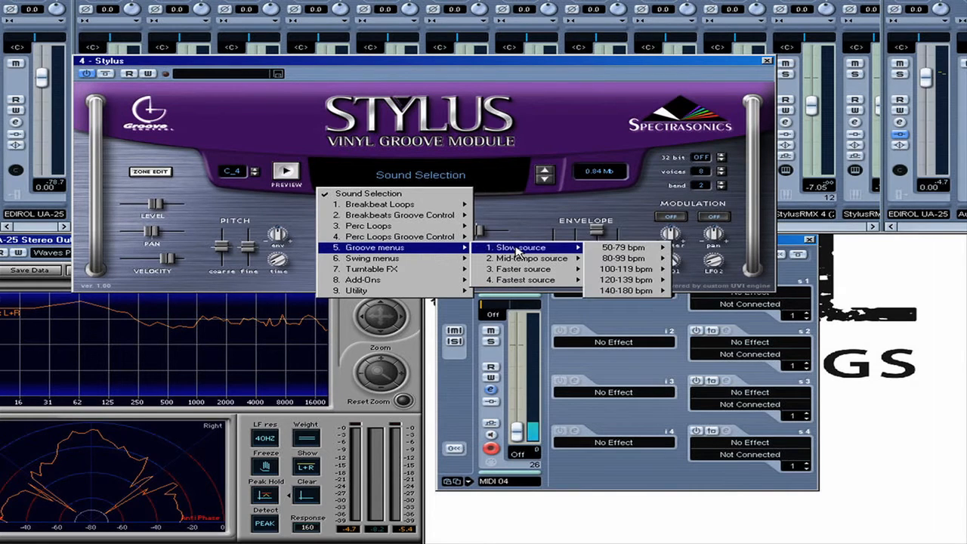
mouse_move(641, 252)
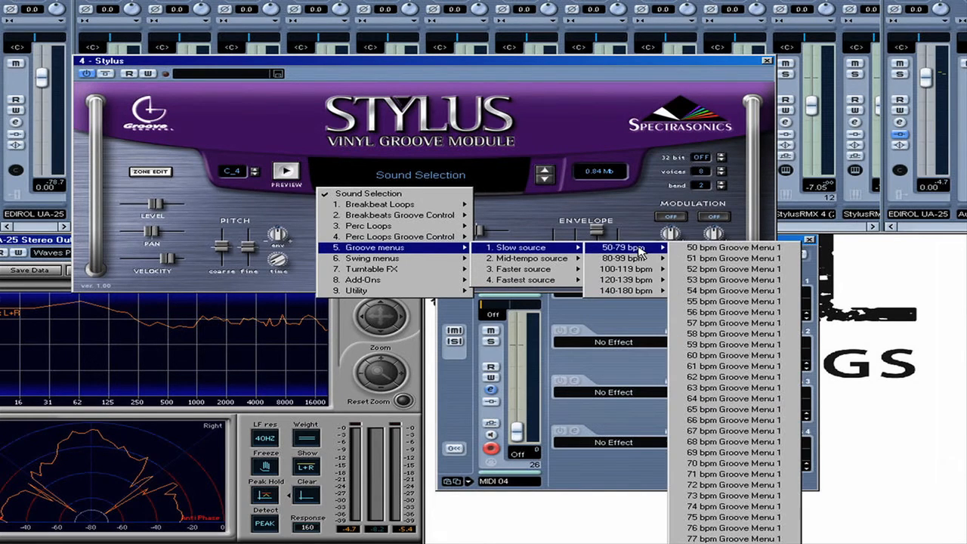
left_click(680, 252)
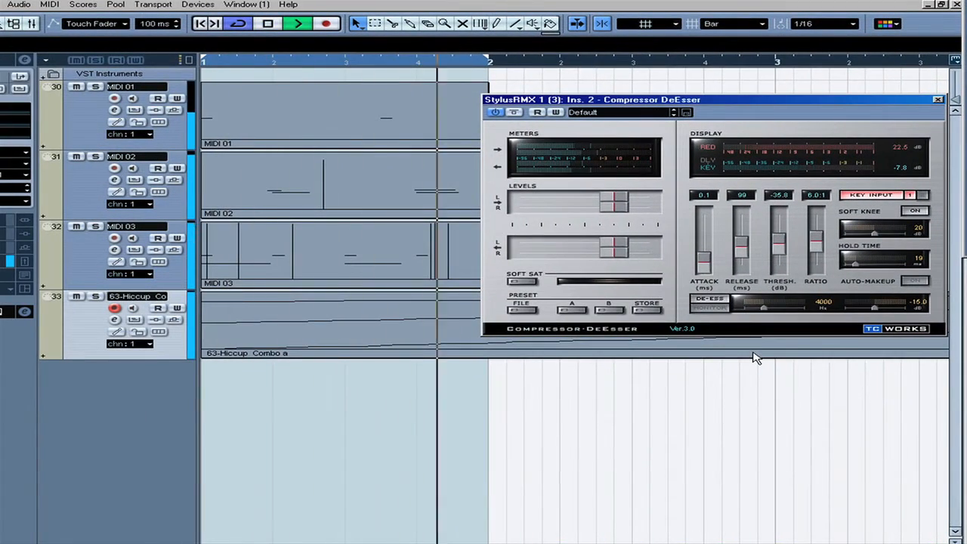
On the StylusRMX 1 (3) Compressor DeEsser, set the release to 20 ms and the ratio to 64.0:1
left_click_drag(738, 249, 742, 229)
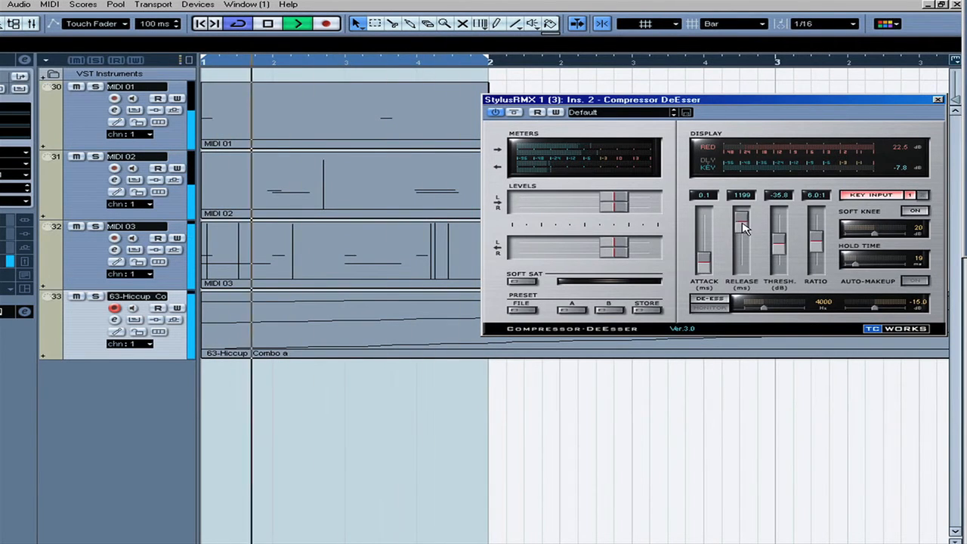
left_click_drag(743, 226, 757, 333)
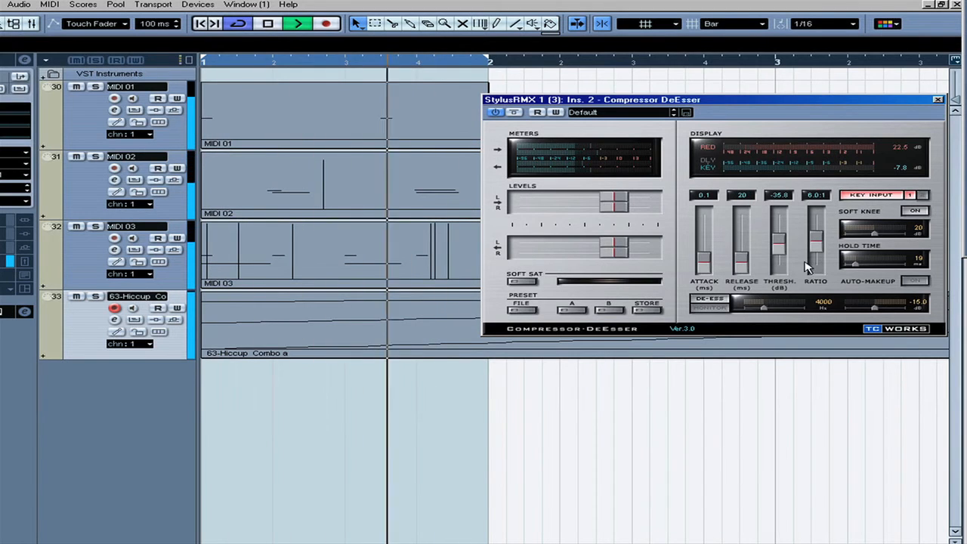
left_click_drag(816, 242, 808, 327)
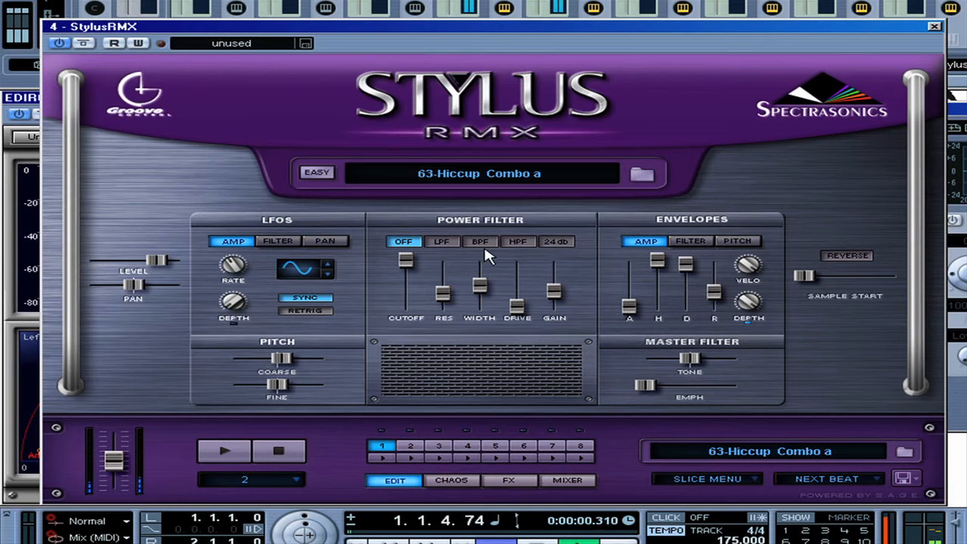
Switch the power filter on 63-Hiccup Combo a to HPF, adjust resonance and drive, and raise the cutoff to about 3962 Hz
left_click(517, 243)
left_click_drag(406, 261, 395, 353)
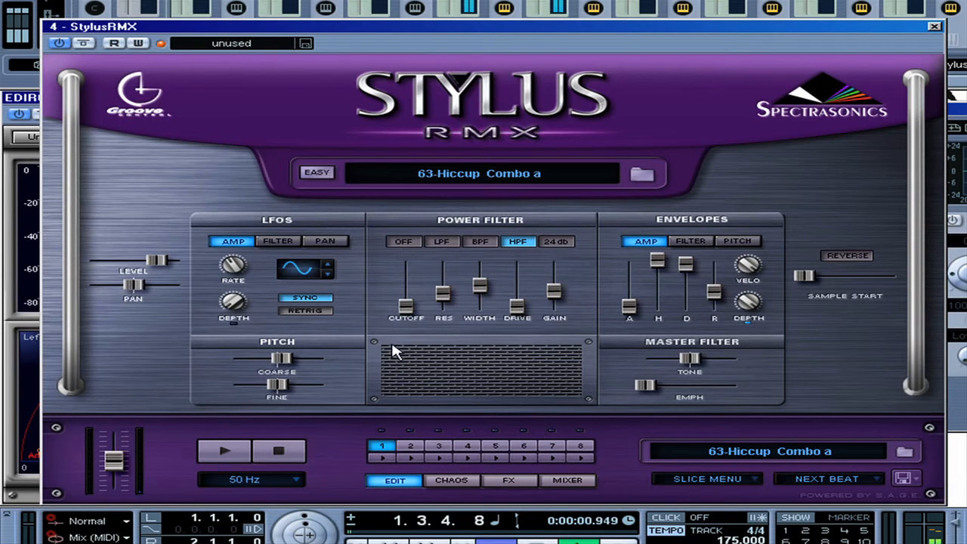
left_click_drag(449, 299, 409, 199)
mouse_move(514, 299)
left_mouse_down()
mouse_move(512, 273)
mouse_move(518, 307)
mouse_move(518, 289)
left_mouse_up()
left_click_drag(521, 353, 514, 398)
left_click_drag(408, 297, 397, 193)
left_click_drag(530, 151, 533, 211)
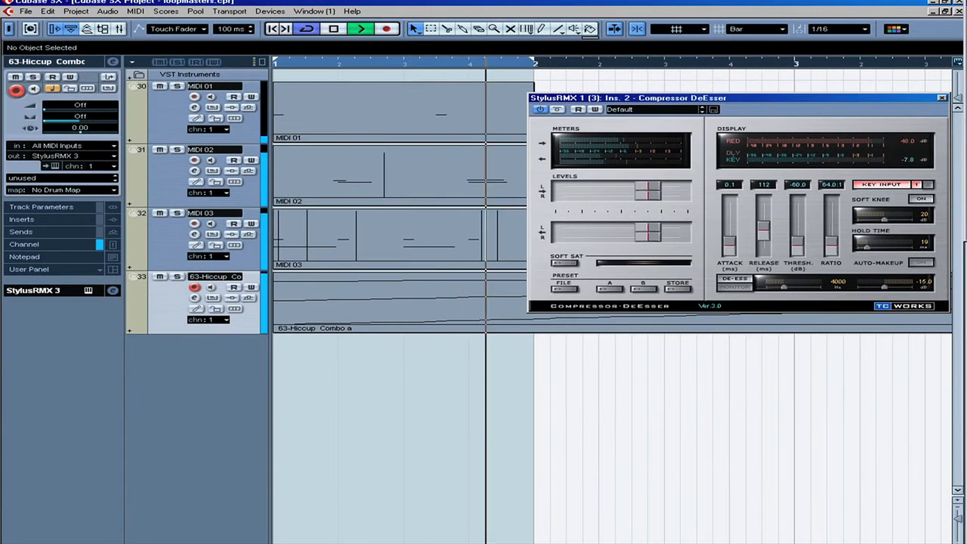
Close the compressor window, solo the 63-Hiccup Combo track and restart playback
left_click(944, 99)
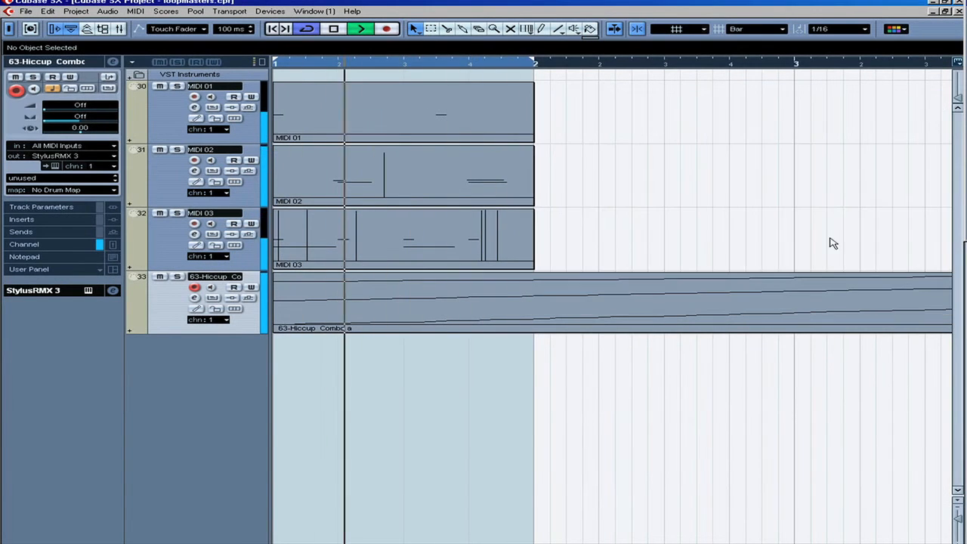
key("space")
left_click(176, 277)
key("space")
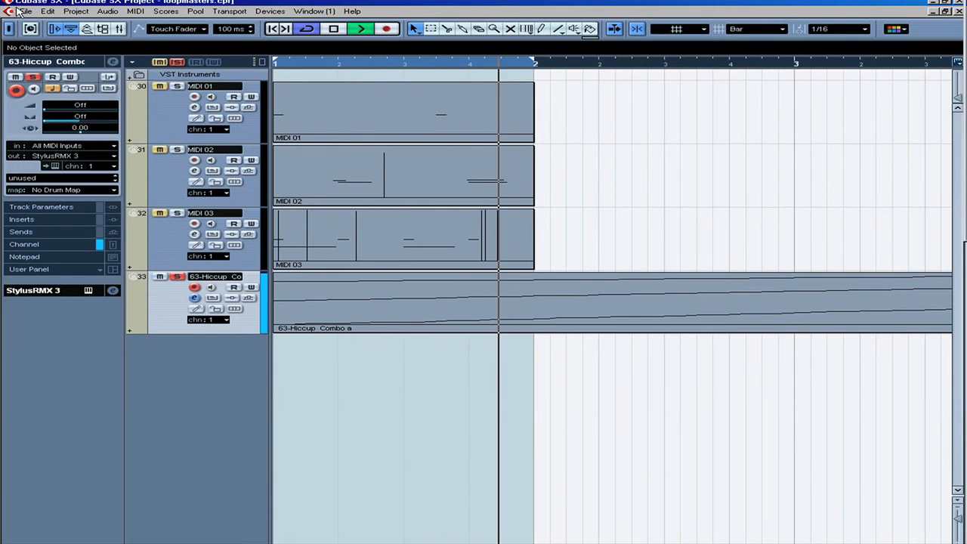
Export the soloed loop as a 24-bit wave mixdown named "funny bell loop" and import it as an audio track
left_click(25, 12)
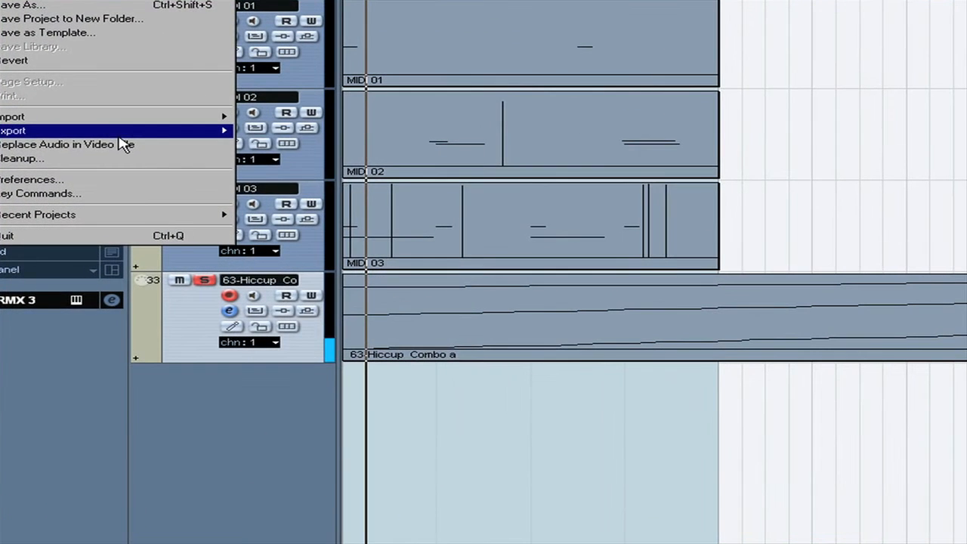
mouse_move(123, 131)
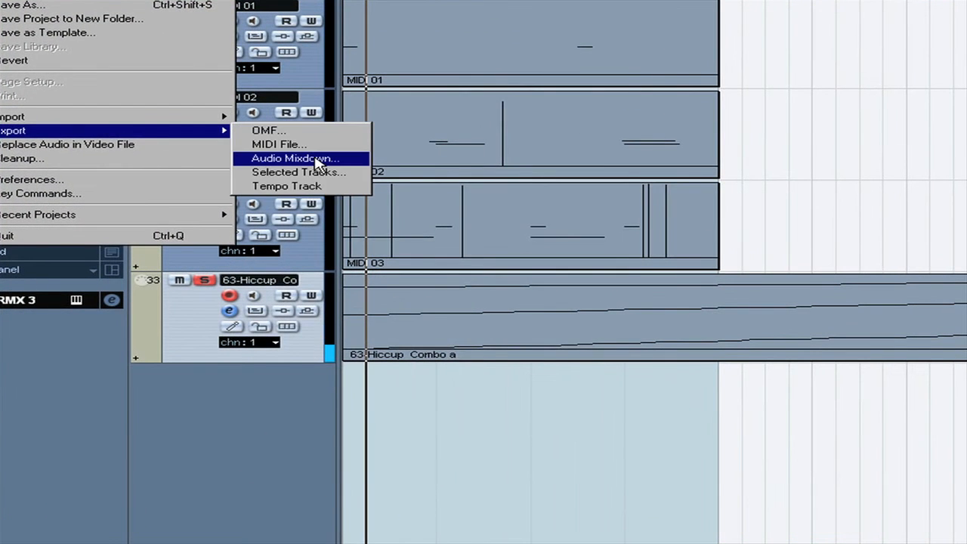
left_click(292, 158)
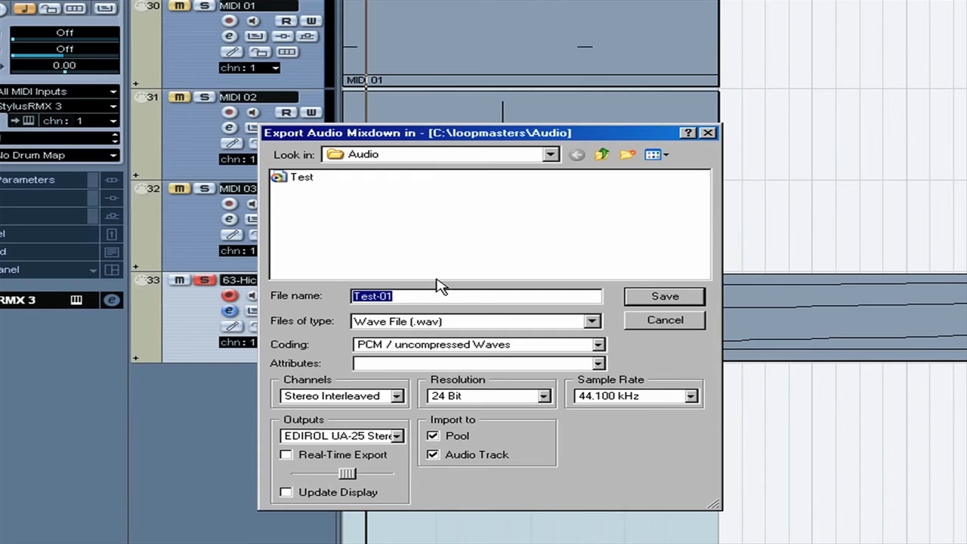
type("funny bell loop")
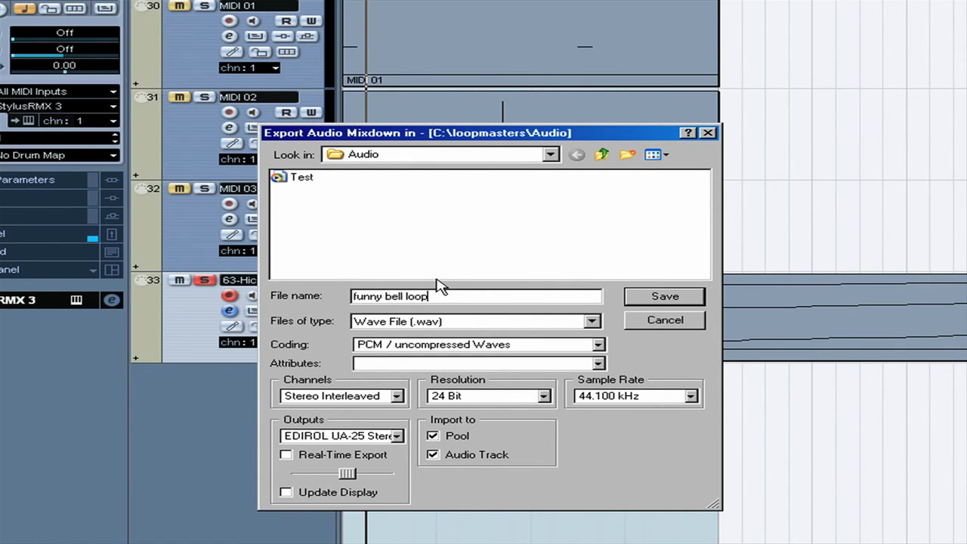
key("Return")
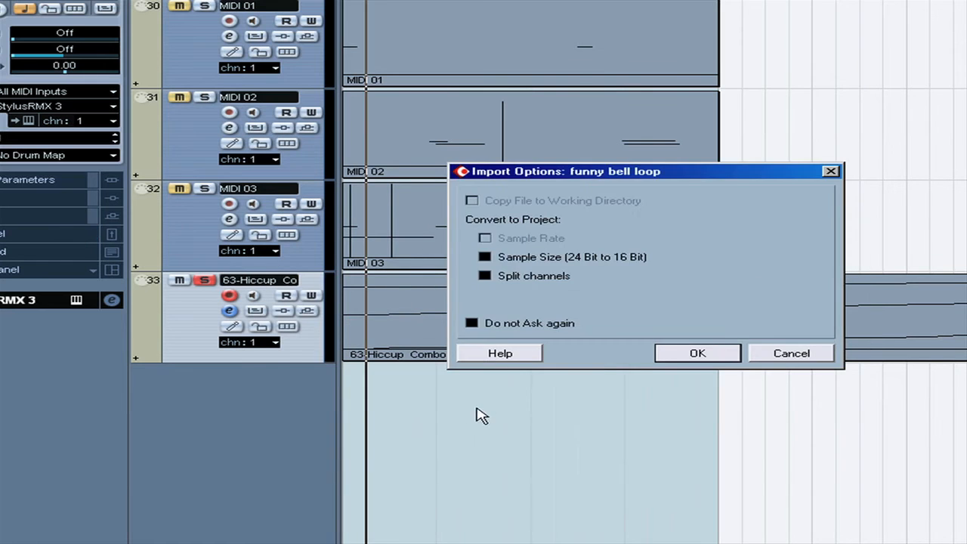
left_click(677, 360)
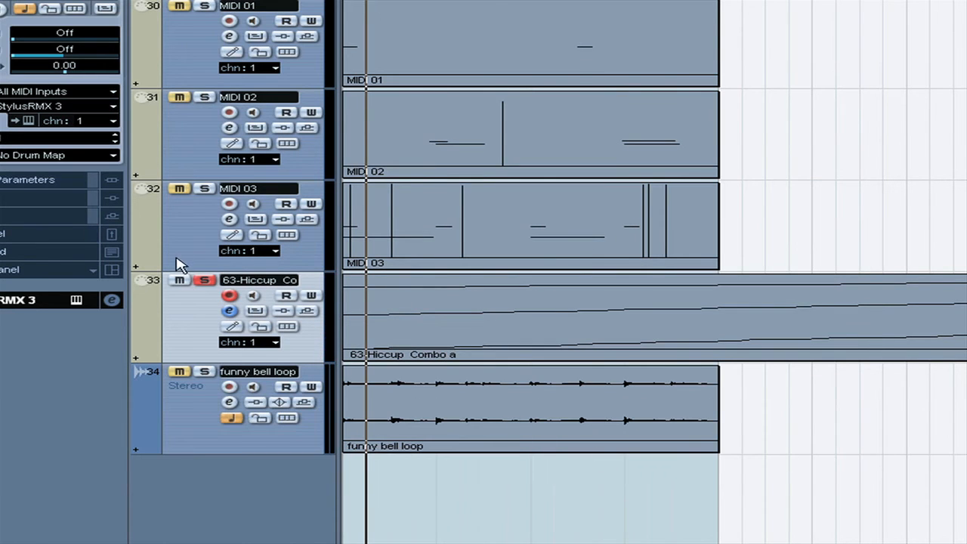
Unsolo the 63-Hiccup Combo track, start playback and delete its MIDI part
left_click(202, 282)
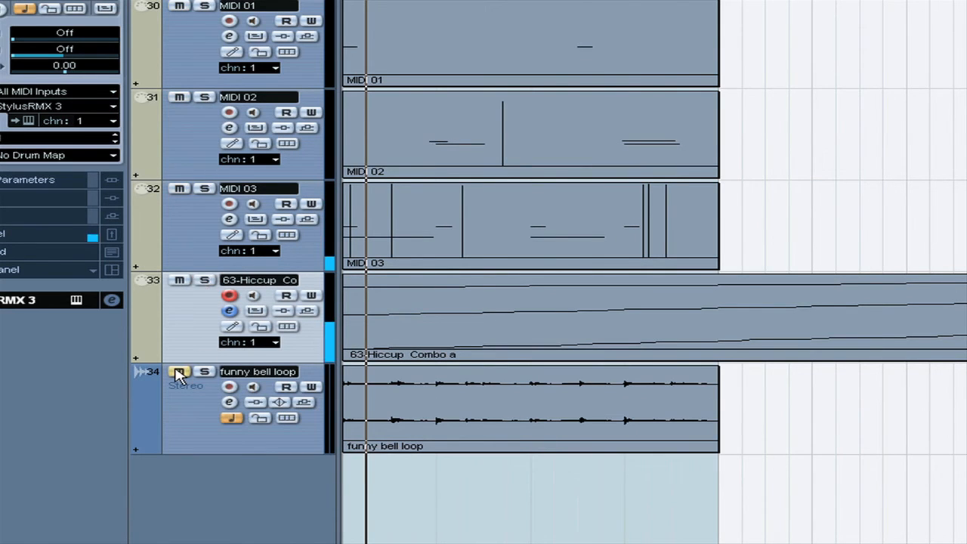
key("space")
left_click(508, 328)
key("Delete")
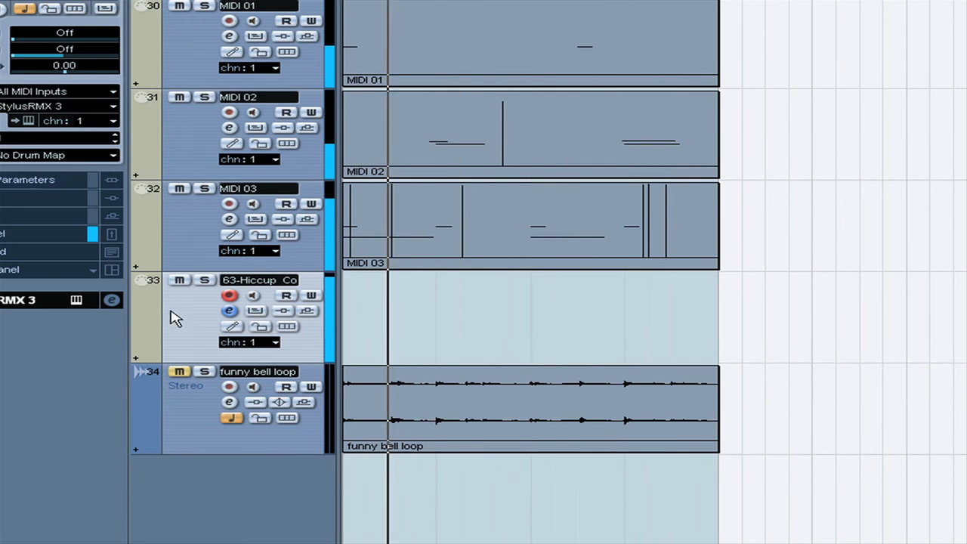
Unmute the funny bell loop track, switch it to linear time base and select its audio event
left_click(181, 373)
left_click(231, 418)
left_click(448, 409)
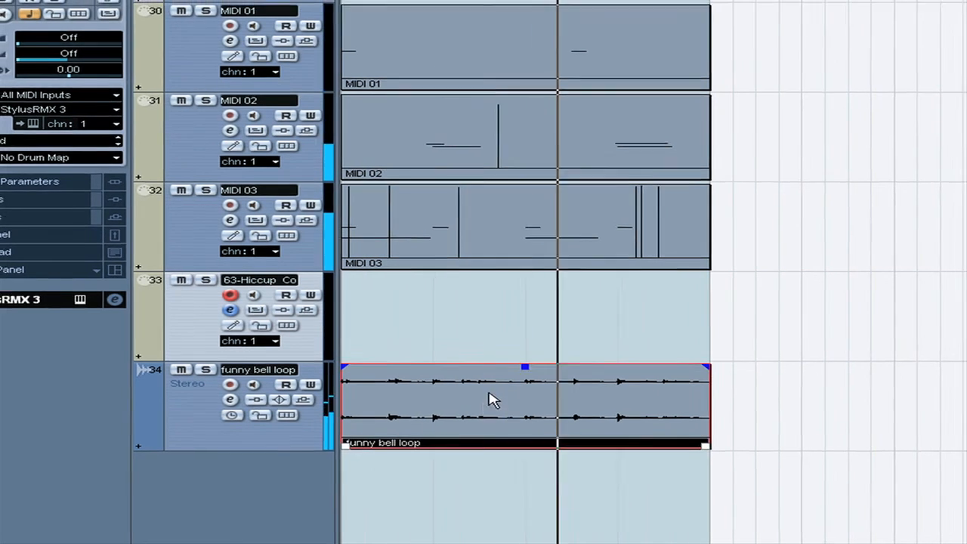
Load 68-Small Blocks LowEnder in Stylus RMX, place its MIDI file in the project and close the instrument window
left_click_drag(115, 83, 93, 80)
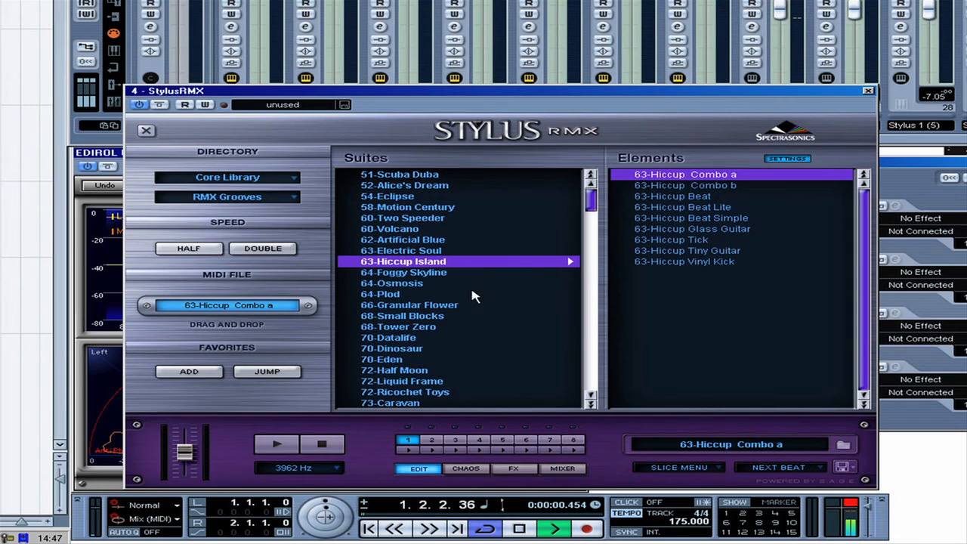
left_click(459, 316)
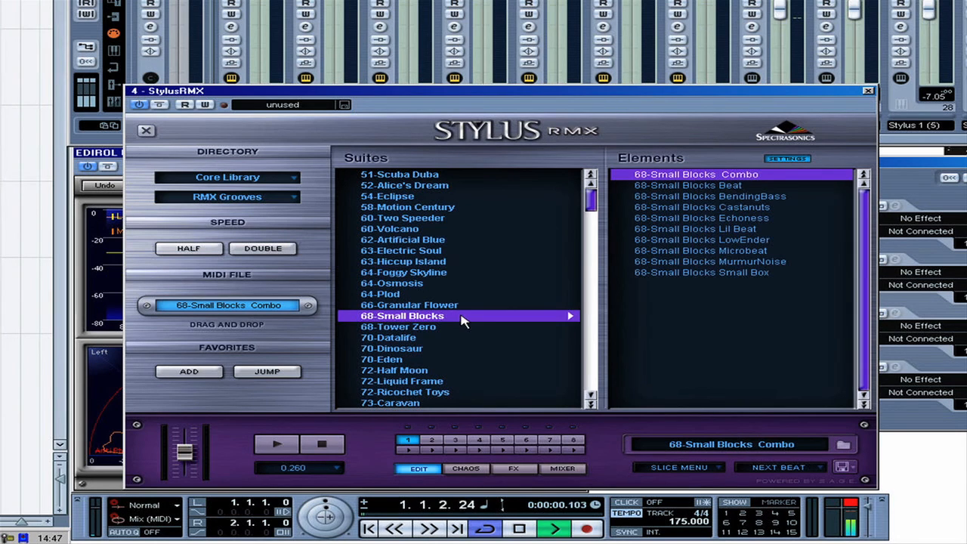
left_click(708, 241)
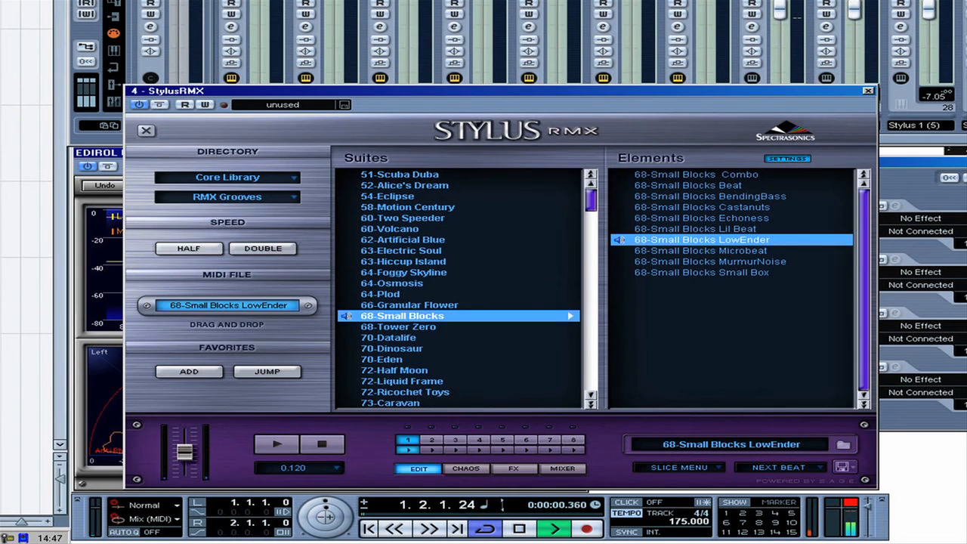
left_click_drag(258, 307, 15, 216)
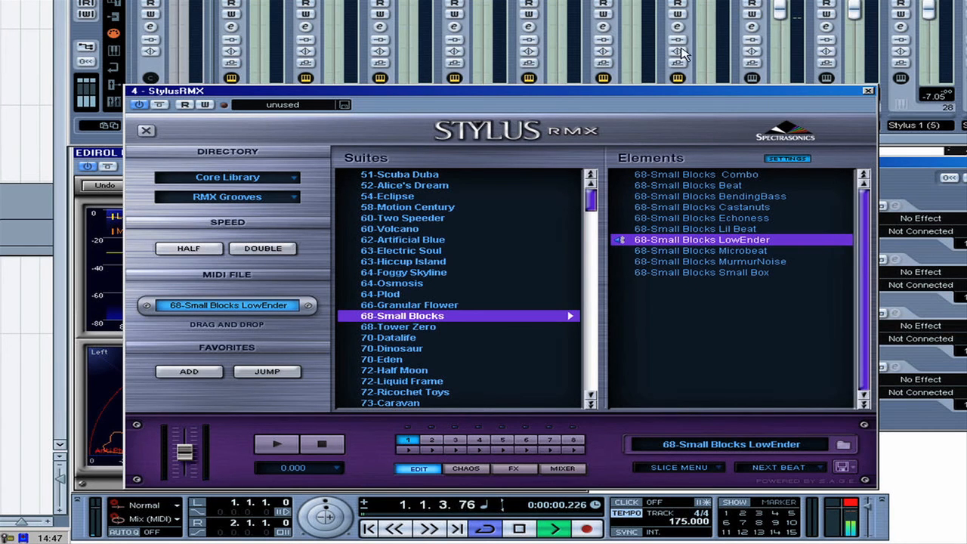
left_click(869, 92)
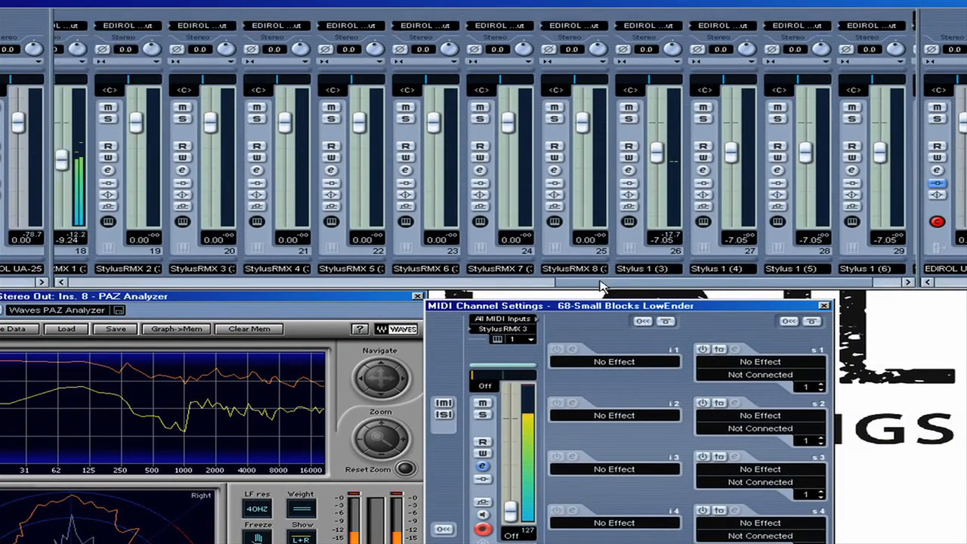
left_click_drag(602, 288, 551, 288)
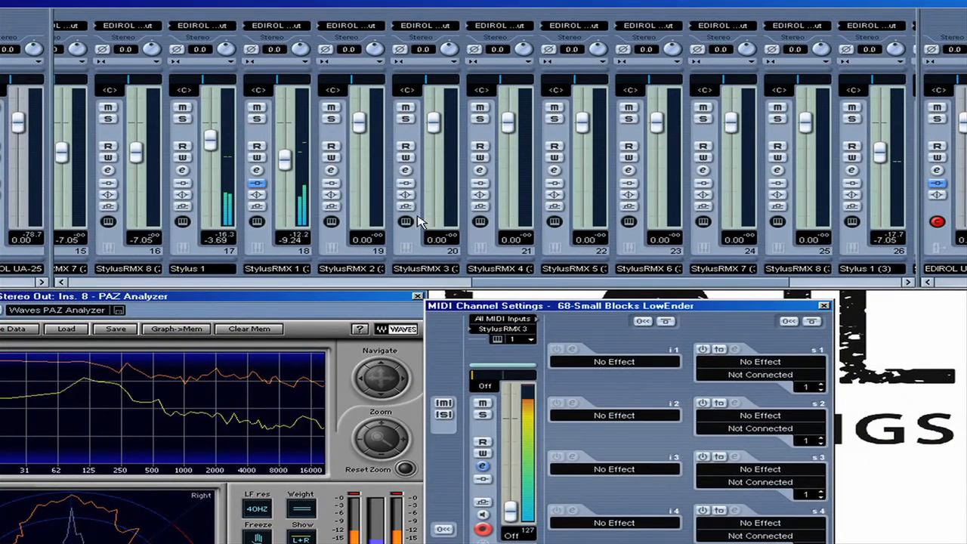